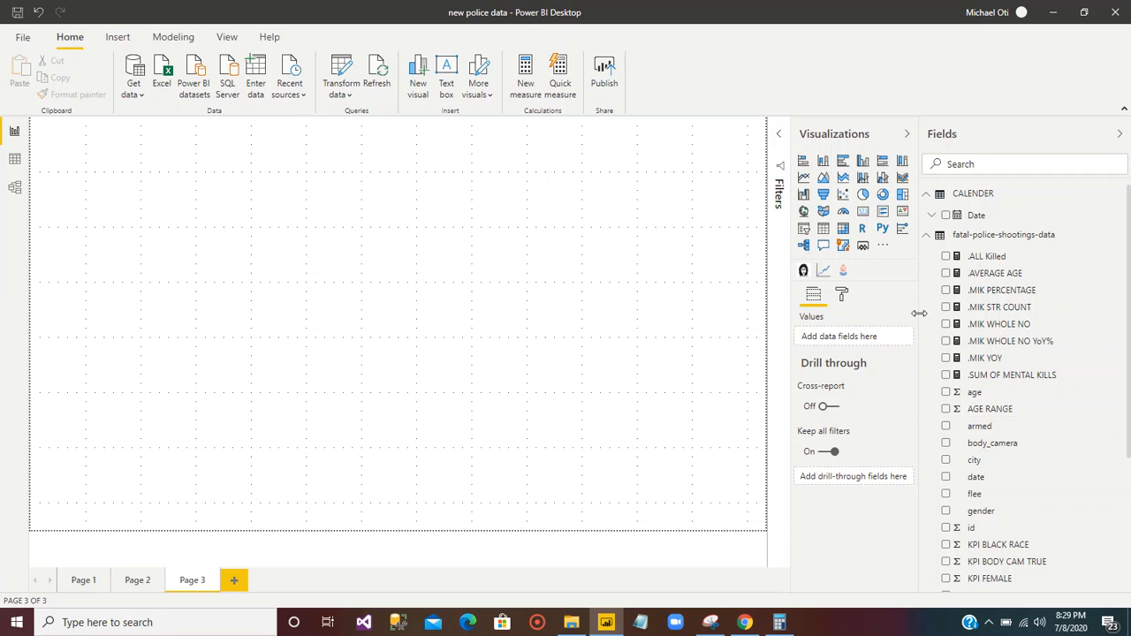
# Build a matrix showing .AVERAGE AGE and .ALL Killed as values, with Year from the CALENDER date hierarchy as rows.
pyautogui.click(946, 275)
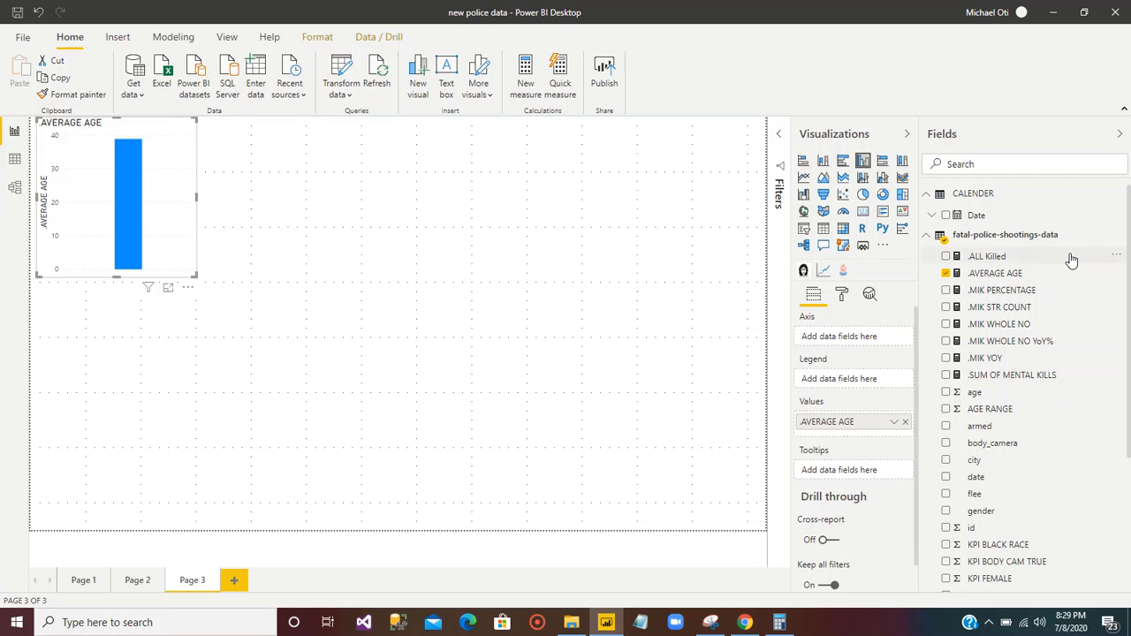
pyautogui.click(946, 256)
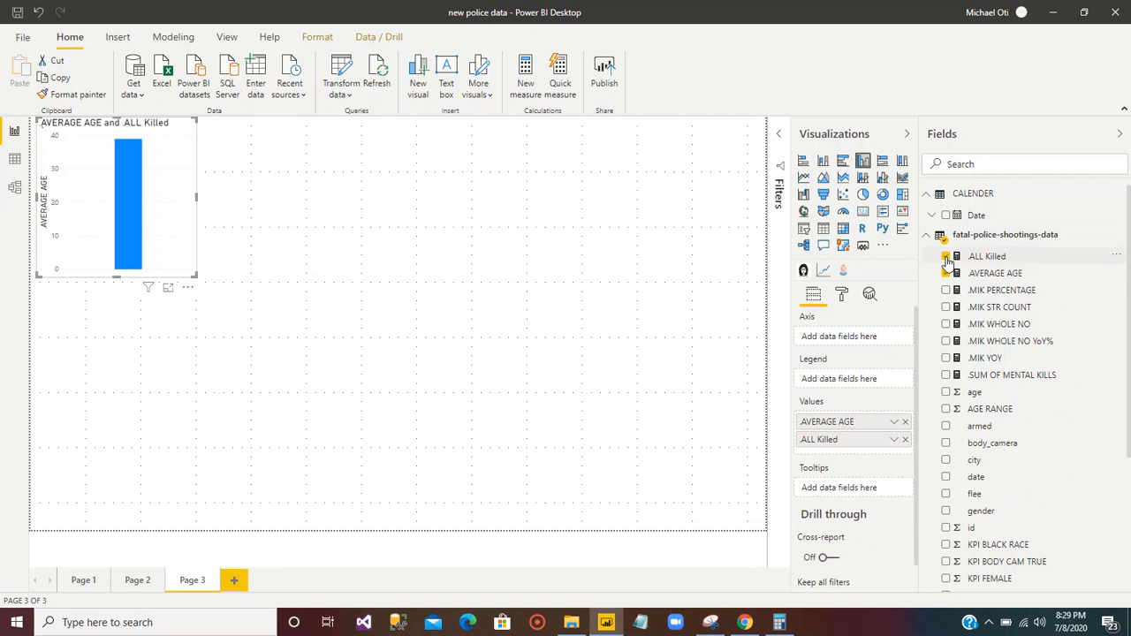
pyautogui.click(803, 162)
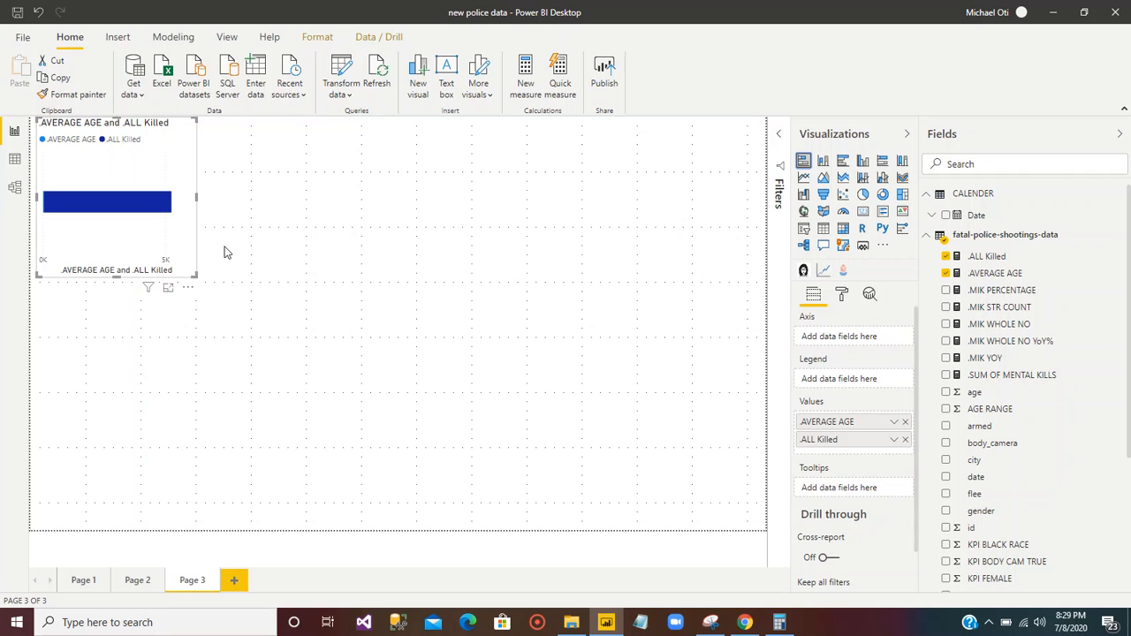
pyautogui.click(843, 230)
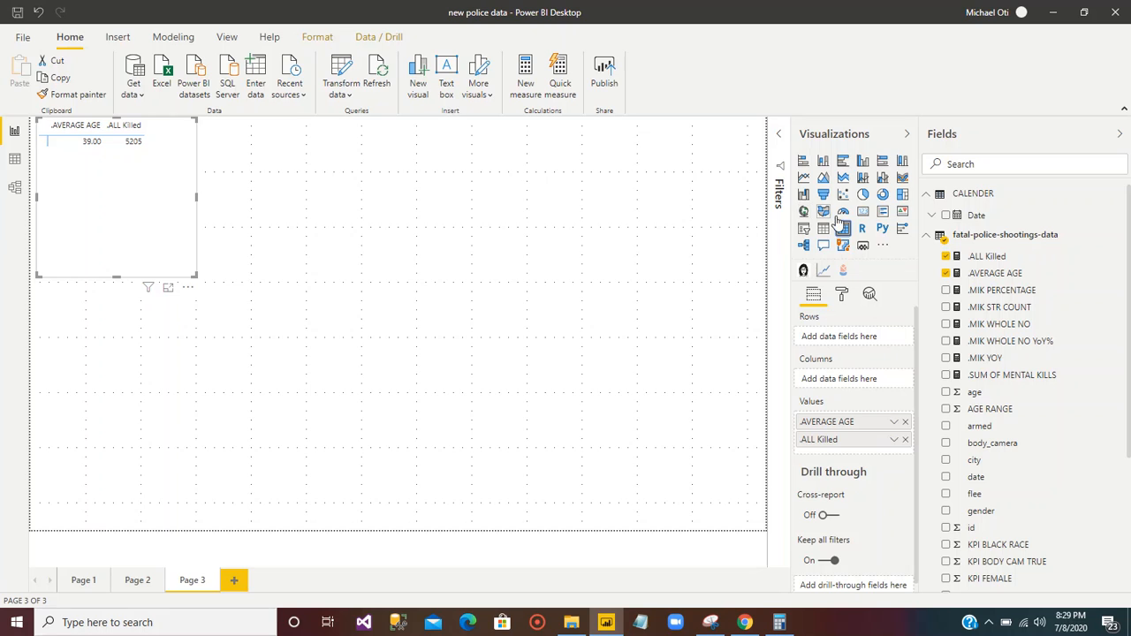
pyautogui.click(931, 217)
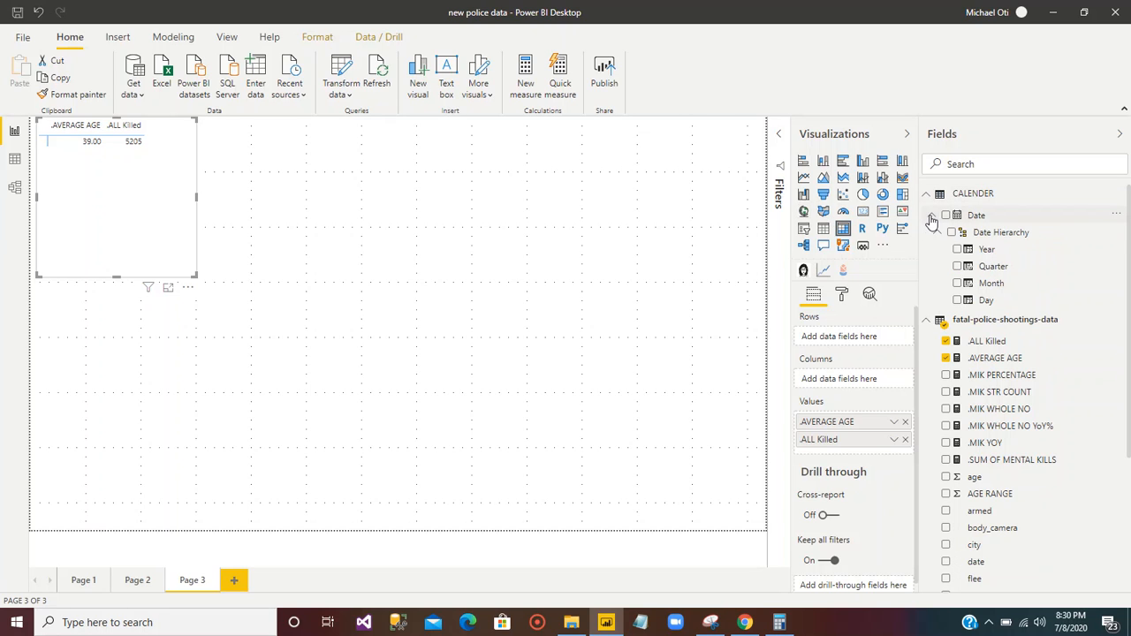
pyautogui.click(958, 250)
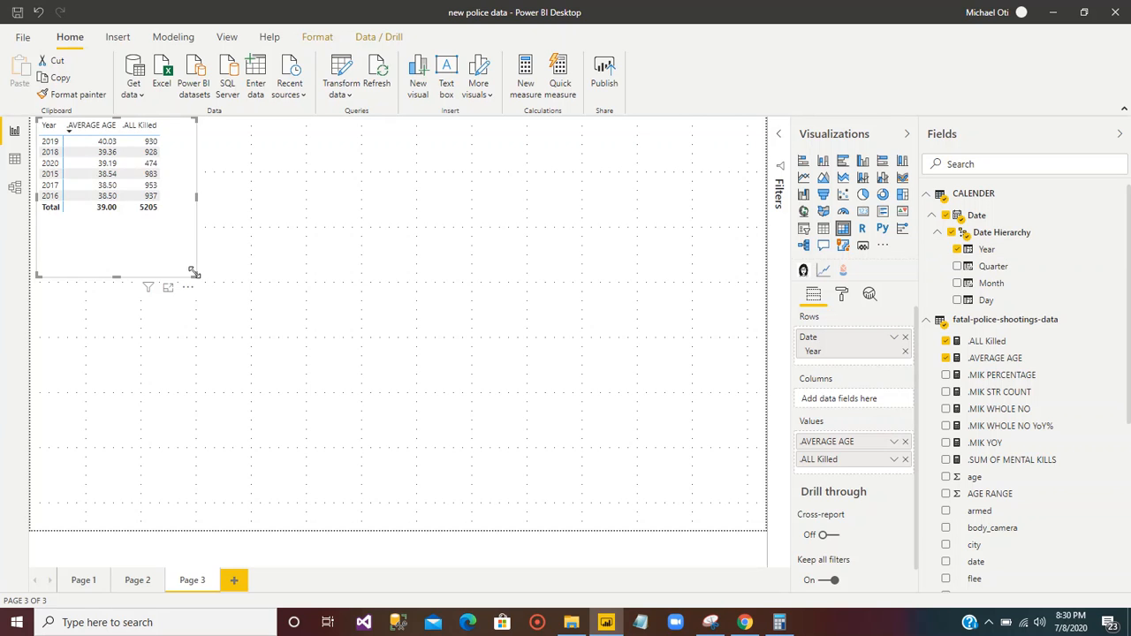
# Enlarge the matrix and move it towards the middle of the report page.
pyautogui.moveTo(194, 275); pyautogui.dragTo(245, 300)
pyautogui.moveTo(220, 248); pyautogui.dragTo(364, 393)
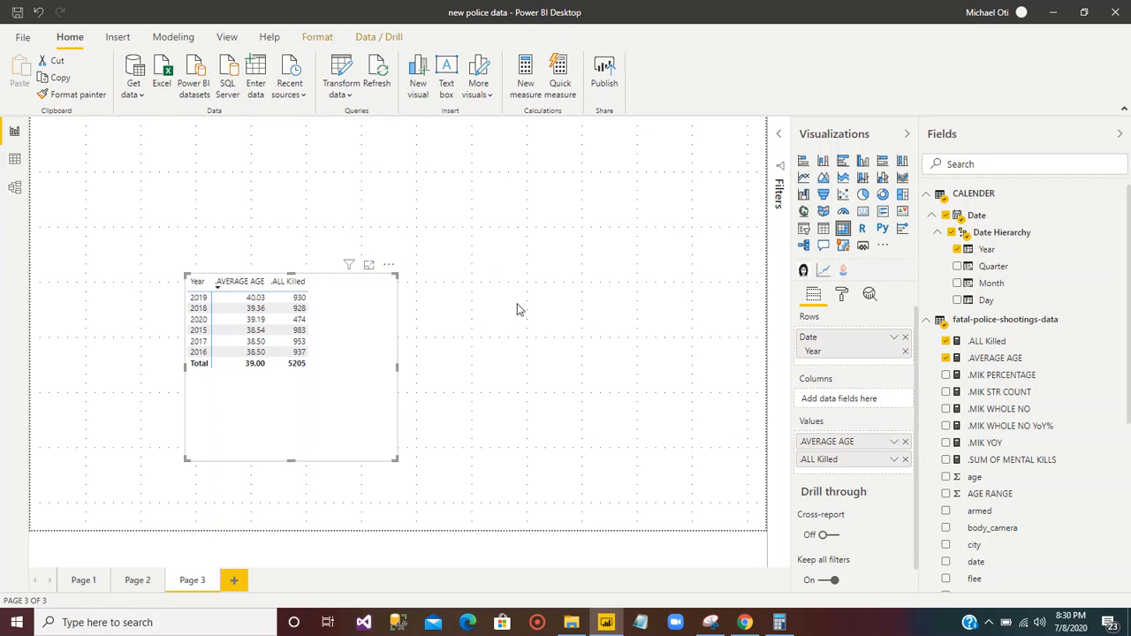
pyautogui.click(608, 314)
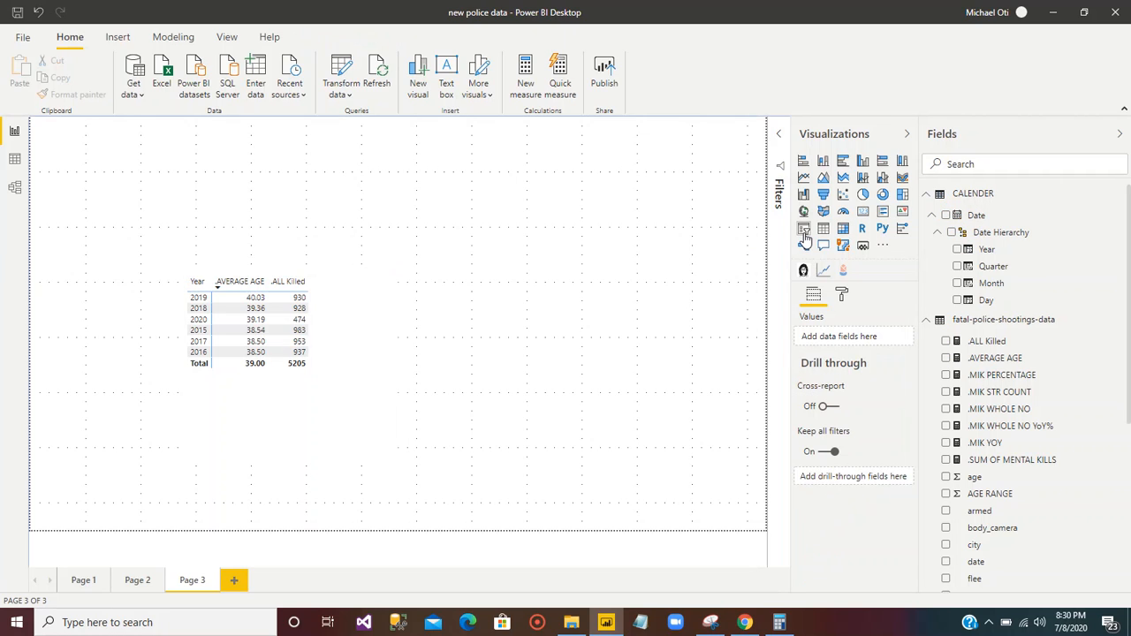
# Add a slicer on the gender field and place it above the matrix on its upper right side.
pyautogui.click(804, 234)
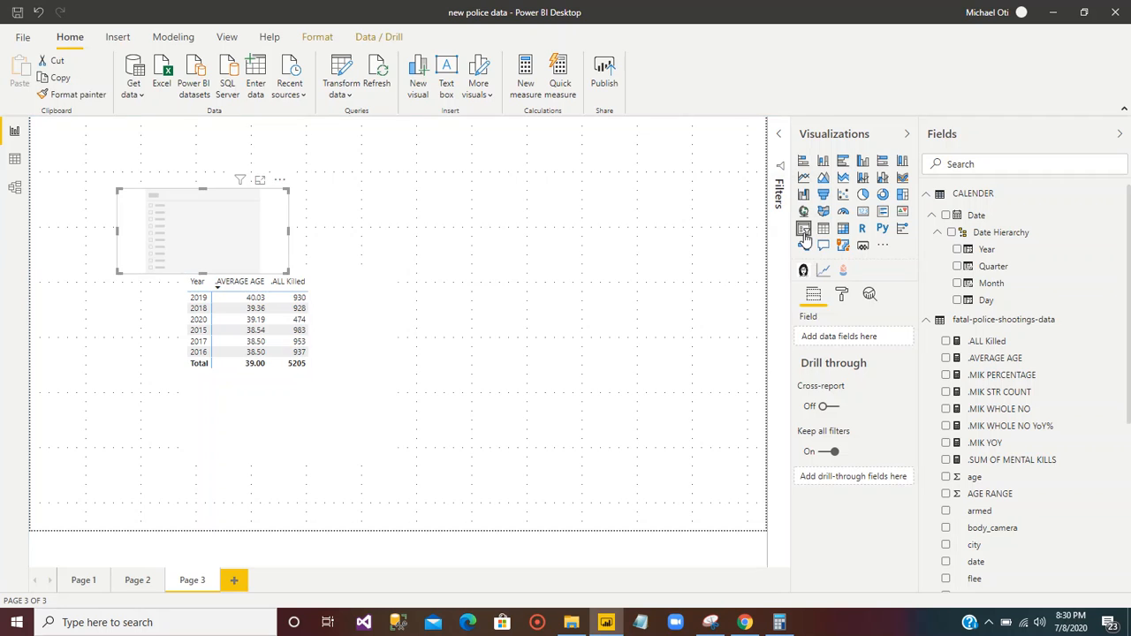
pyautogui.moveTo(154, 223); pyautogui.dragTo(480, 172)
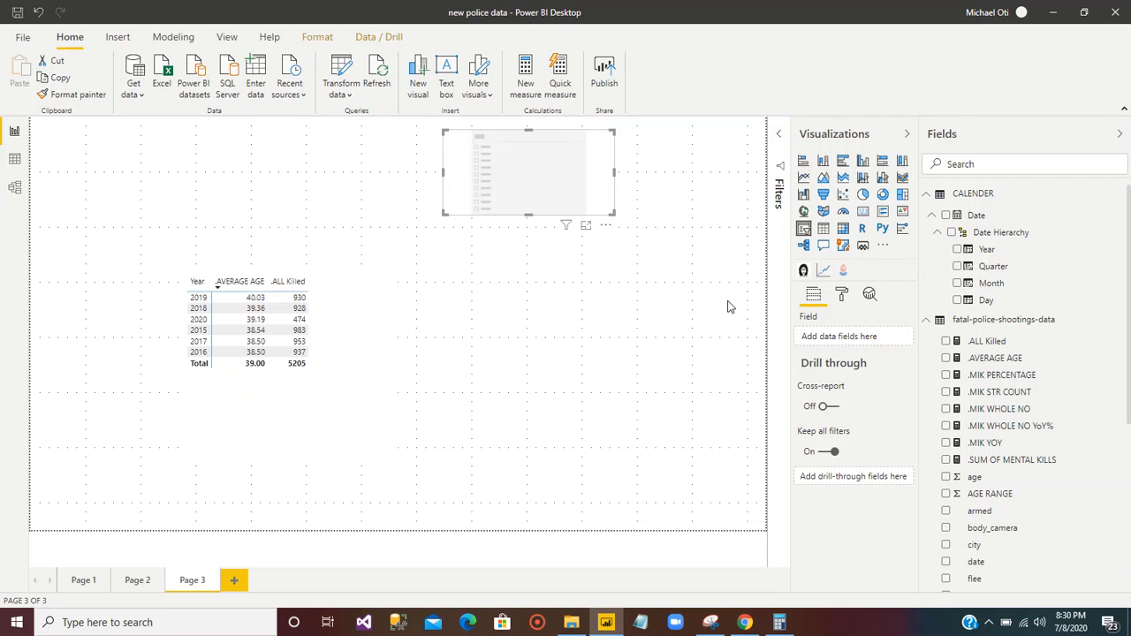
pyautogui.scroll(-3, 1129, 389)
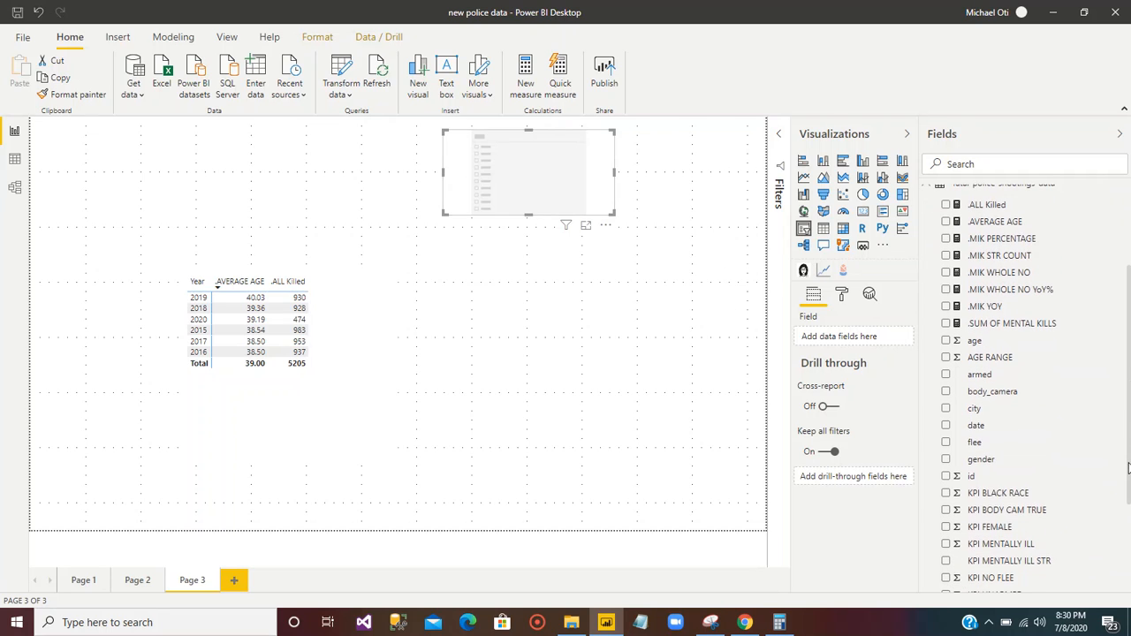
pyautogui.click(951, 466)
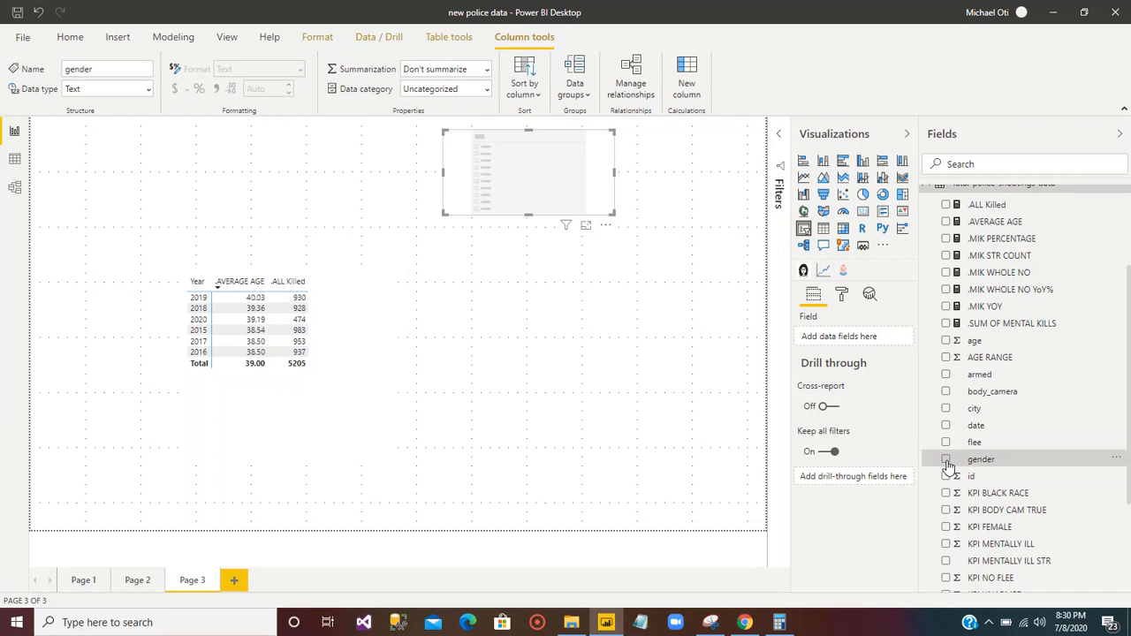
pyautogui.click(947, 461)
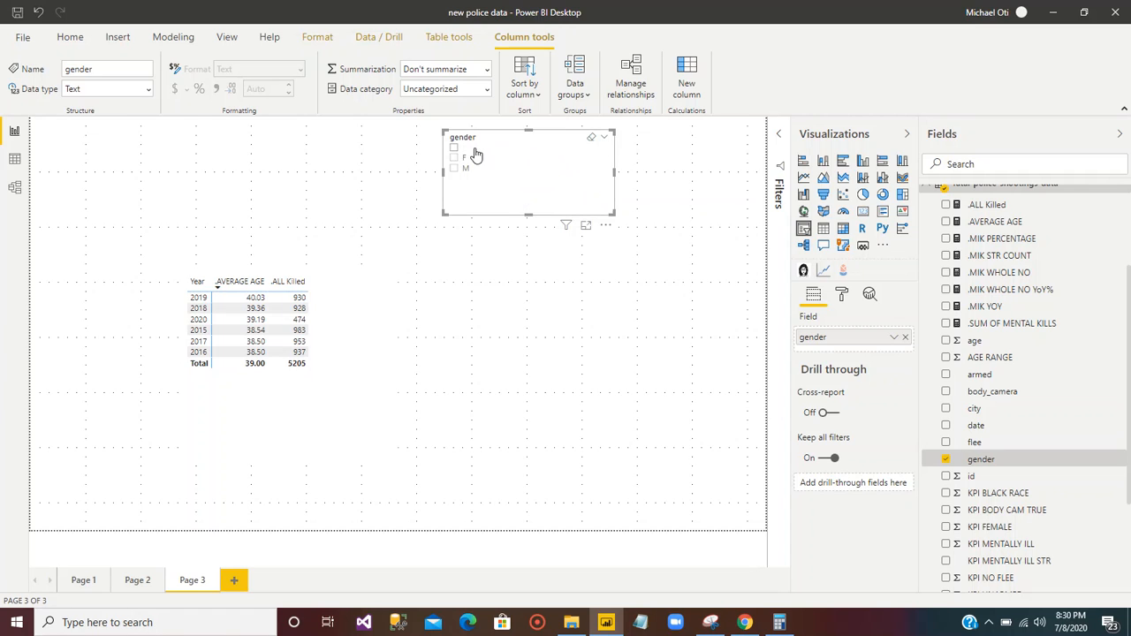
# Expand the filters pane, change the gender slicer to a compact dropdown, and widen the matrix.
pyautogui.click(782, 137)
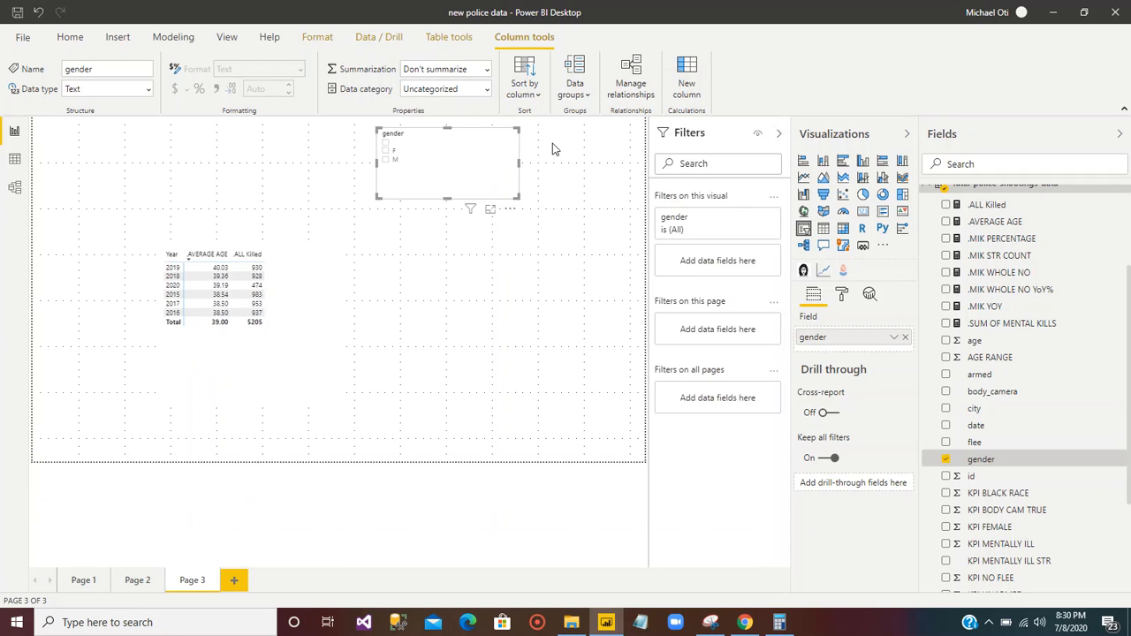
pyautogui.click(605, 156)
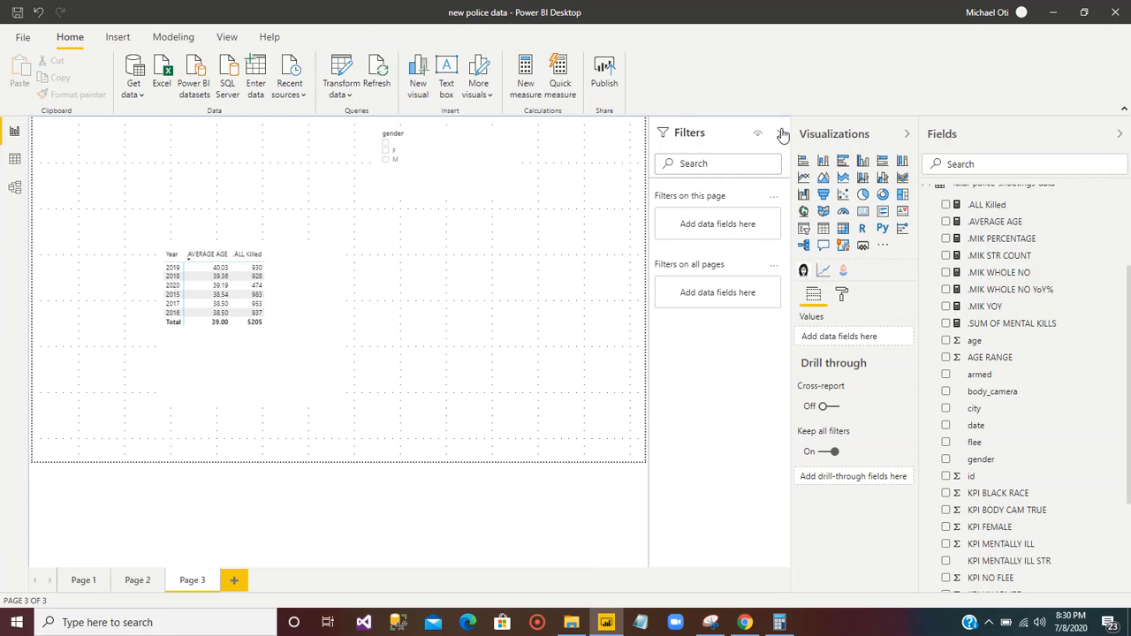
pyautogui.click(510, 134)
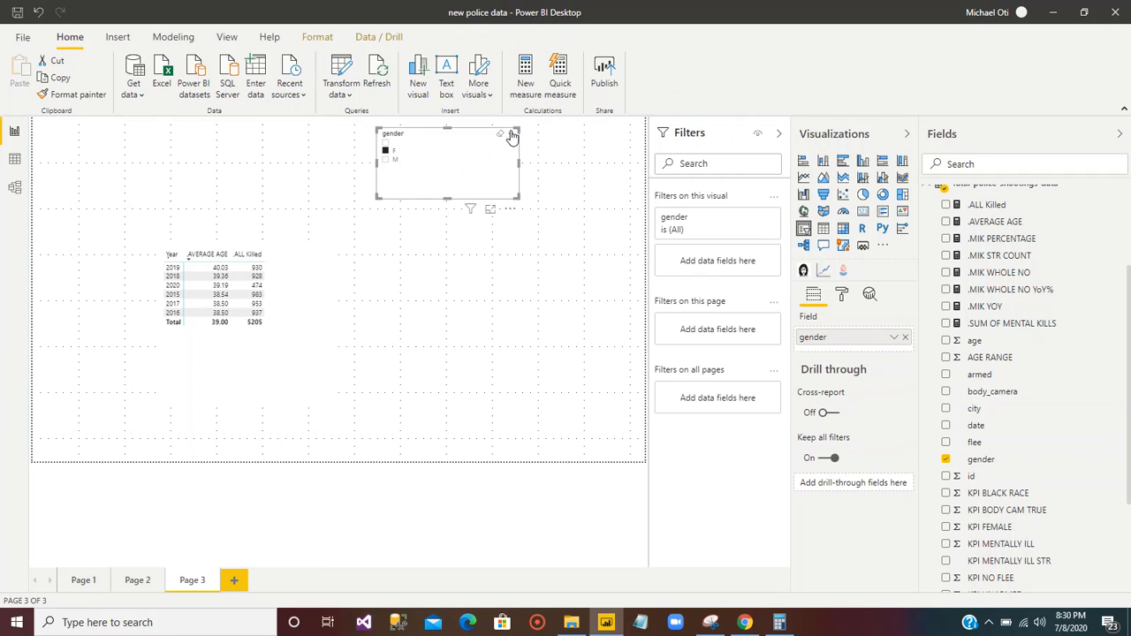
pyautogui.click(511, 134)
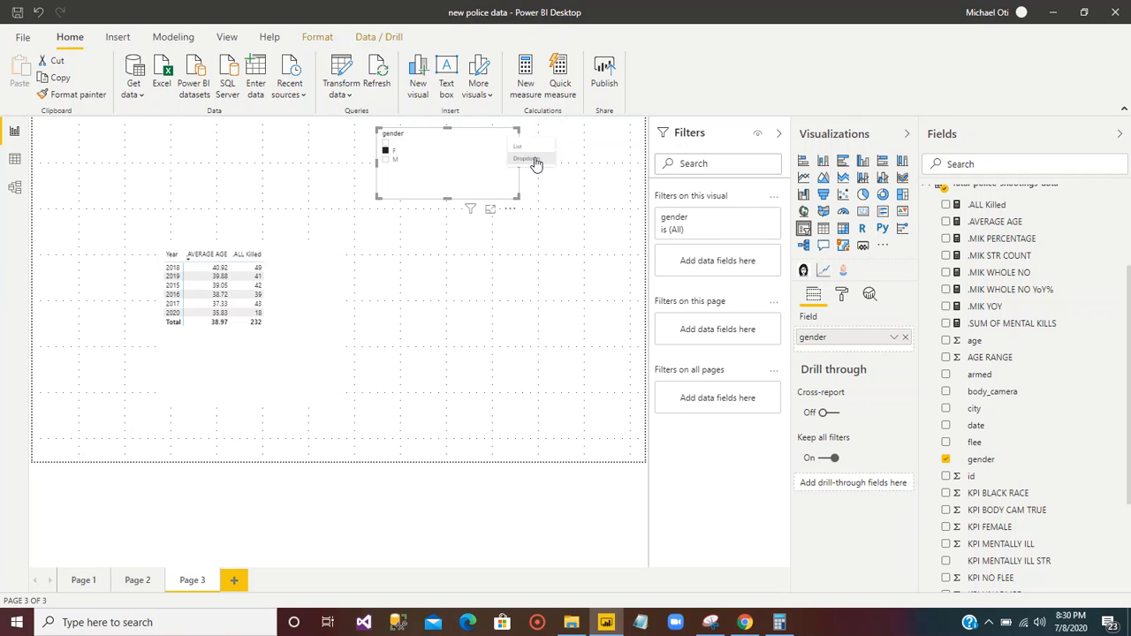
pyautogui.click(534, 162)
pyautogui.moveTo(493, 183); pyautogui.dragTo(479, 227)
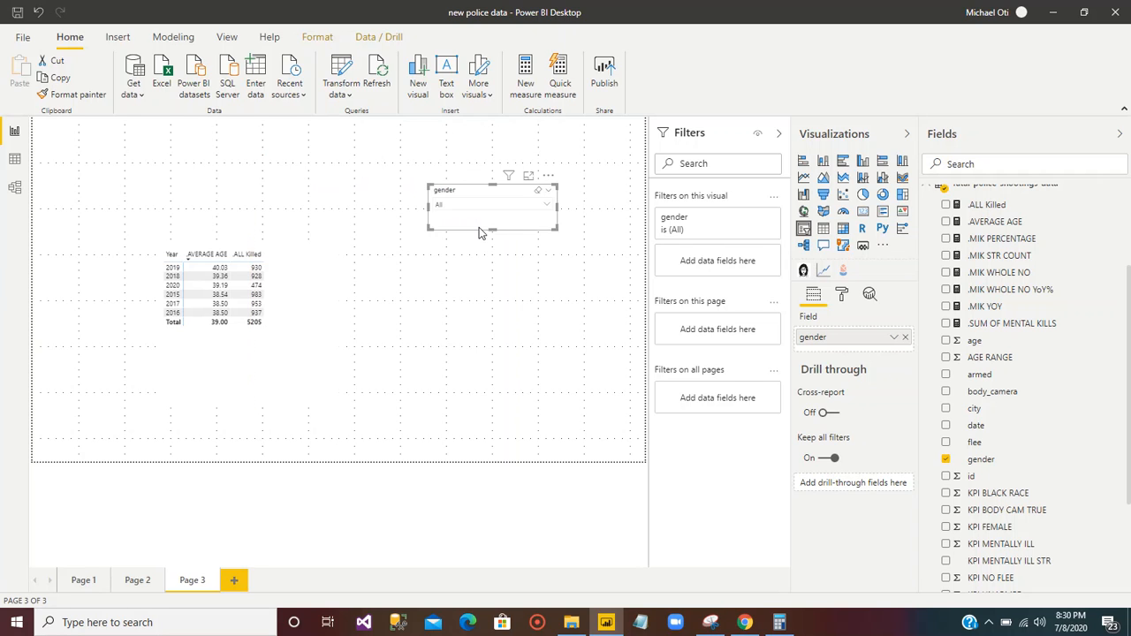
pyautogui.click(338, 398)
pyautogui.moveTo(338, 404); pyautogui.dragTo(445, 417)
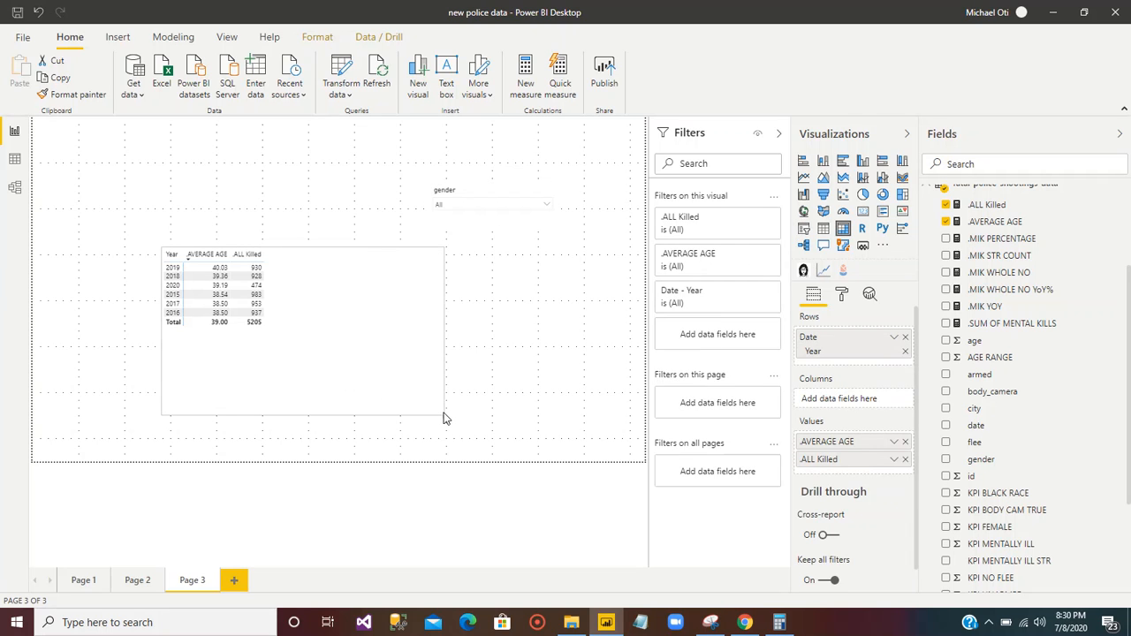
# Test the gender slicer by filtering the matrix first to M and then to F.
pyautogui.click(461, 203)
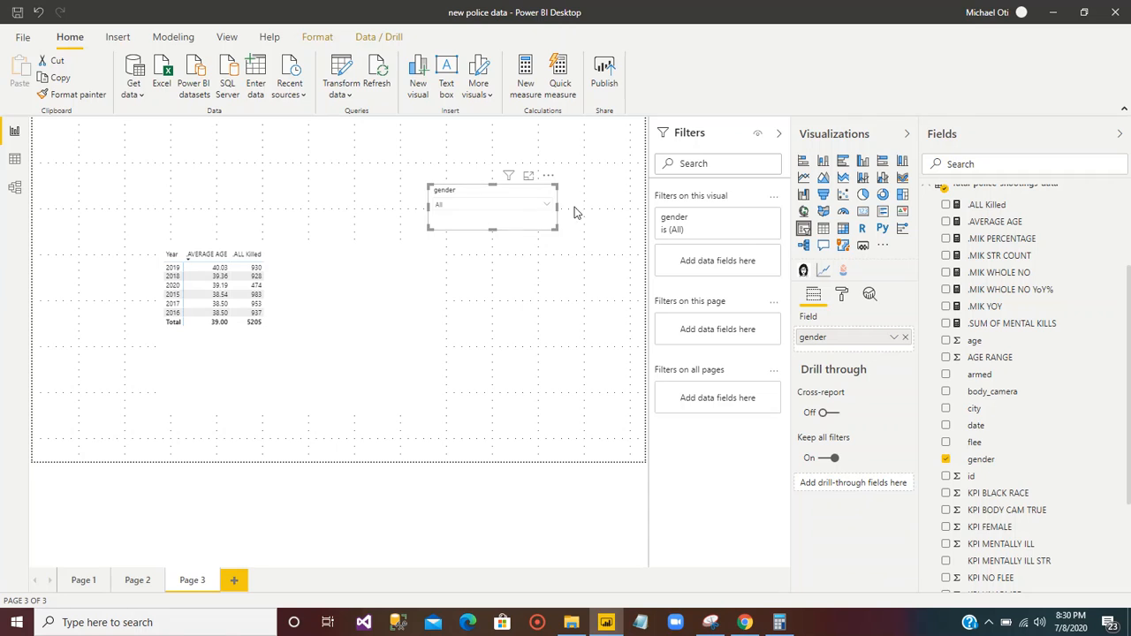
pyautogui.click(547, 206)
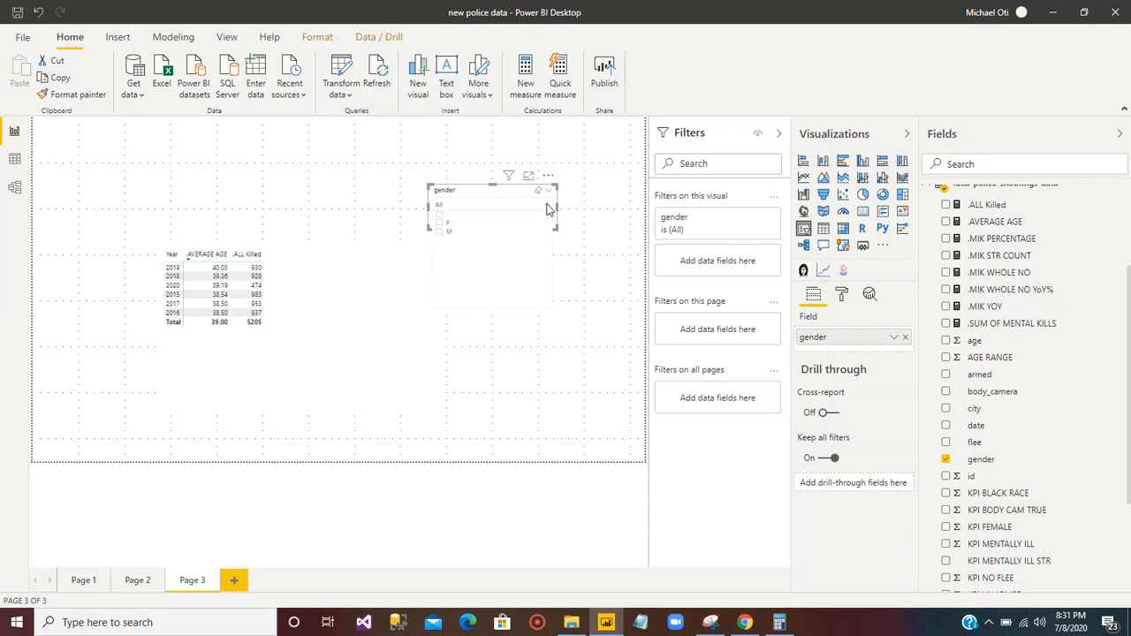
pyautogui.click(441, 235)
pyautogui.click(322, 187)
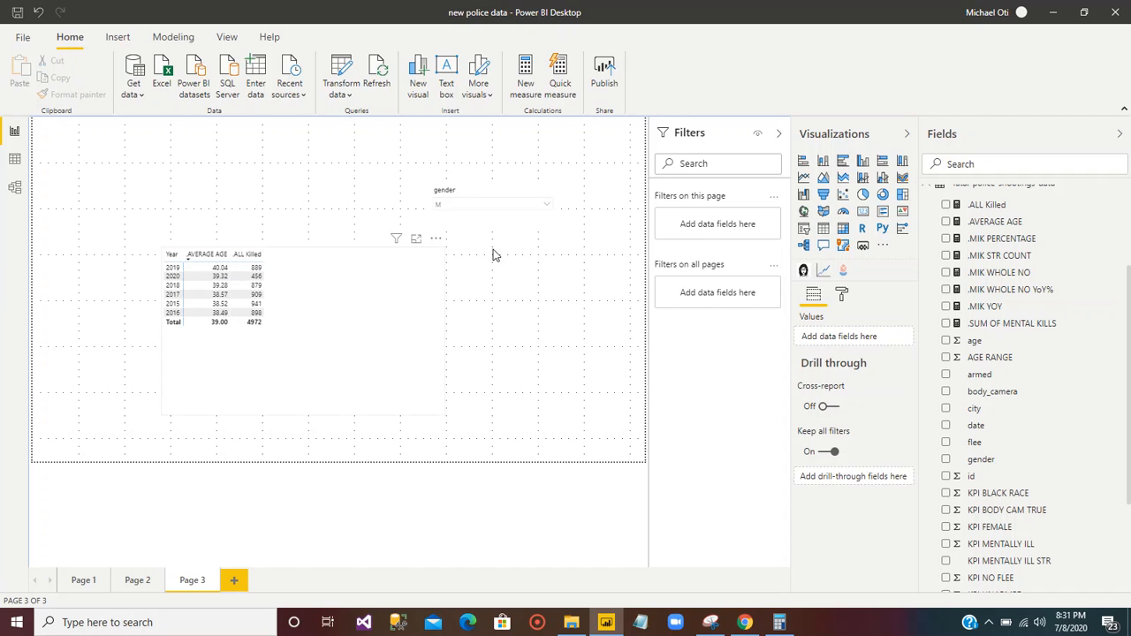
pyautogui.click(547, 205)
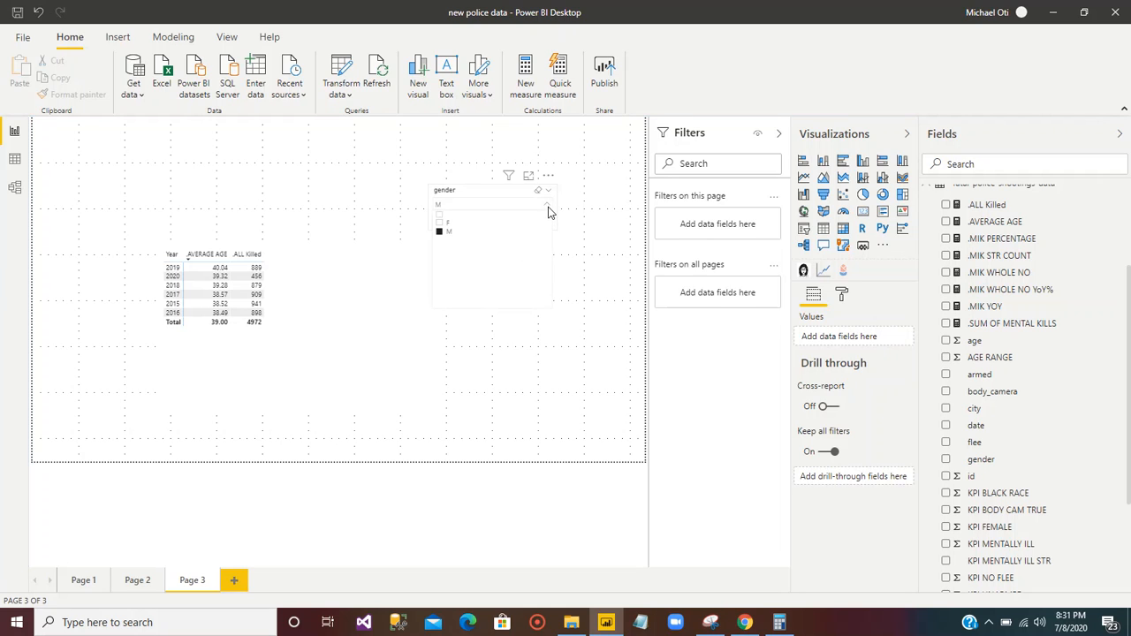
pyautogui.click(440, 224)
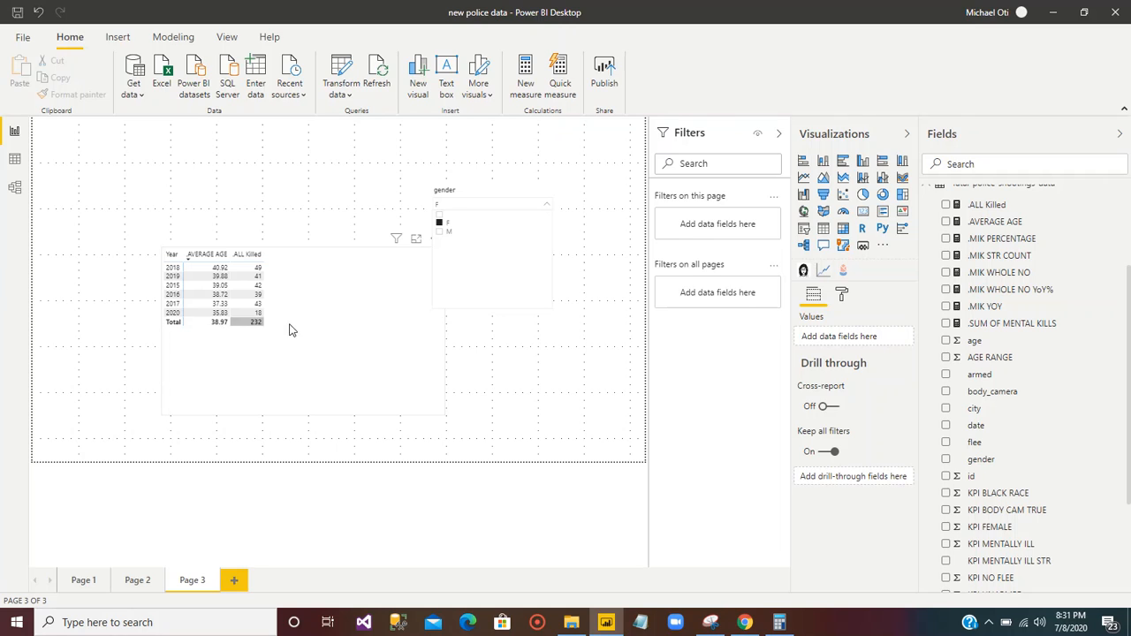
# Move the gender slicer up and to the left, and shrink the matrix.
pyautogui.click(491, 194)
pyautogui.click(500, 194)
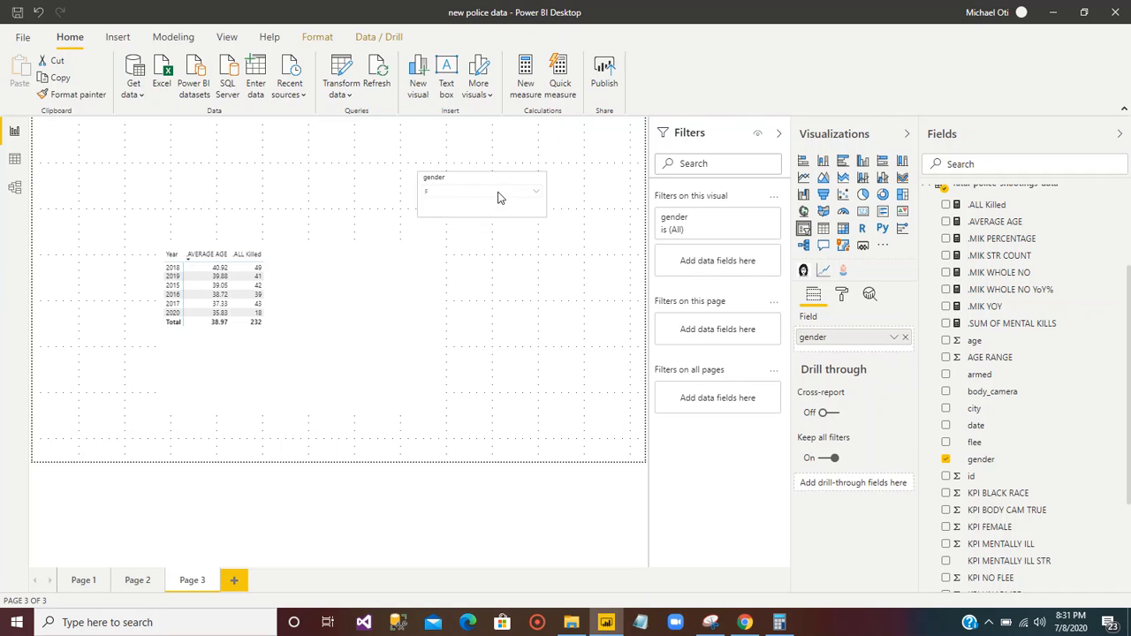
pyautogui.moveTo(500, 194); pyautogui.dragTo(468, 160)
pyautogui.click(378, 315)
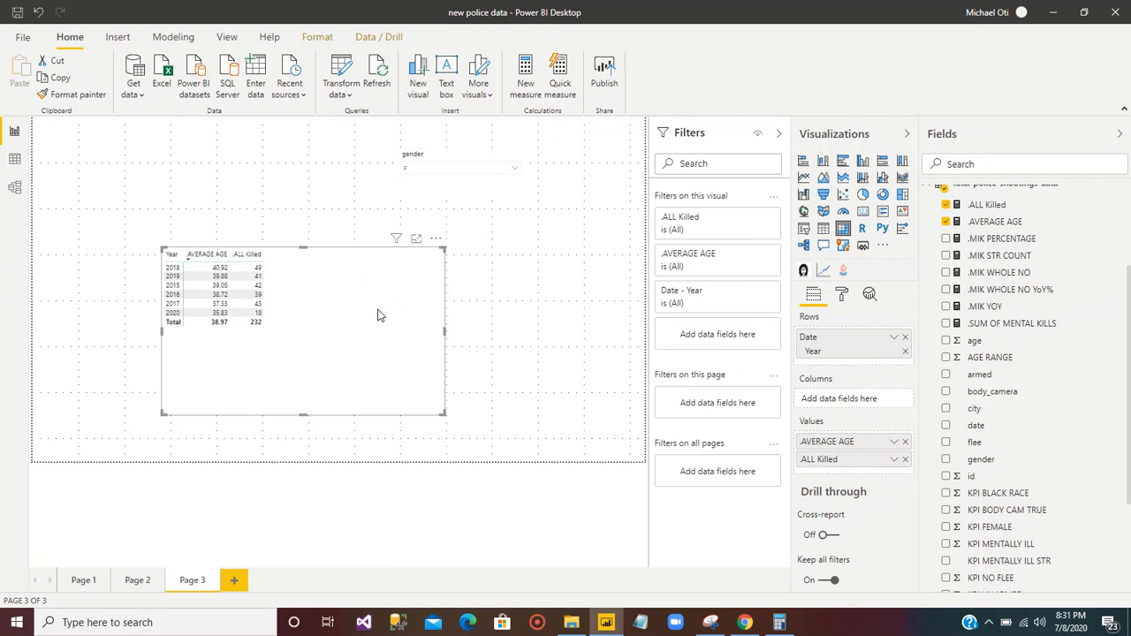
pyautogui.moveTo(447, 421); pyautogui.dragTo(356, 380)
# Change the gender slicer to a list and enlarge it down to the matrix's upper edge.
pyautogui.click(458, 162)
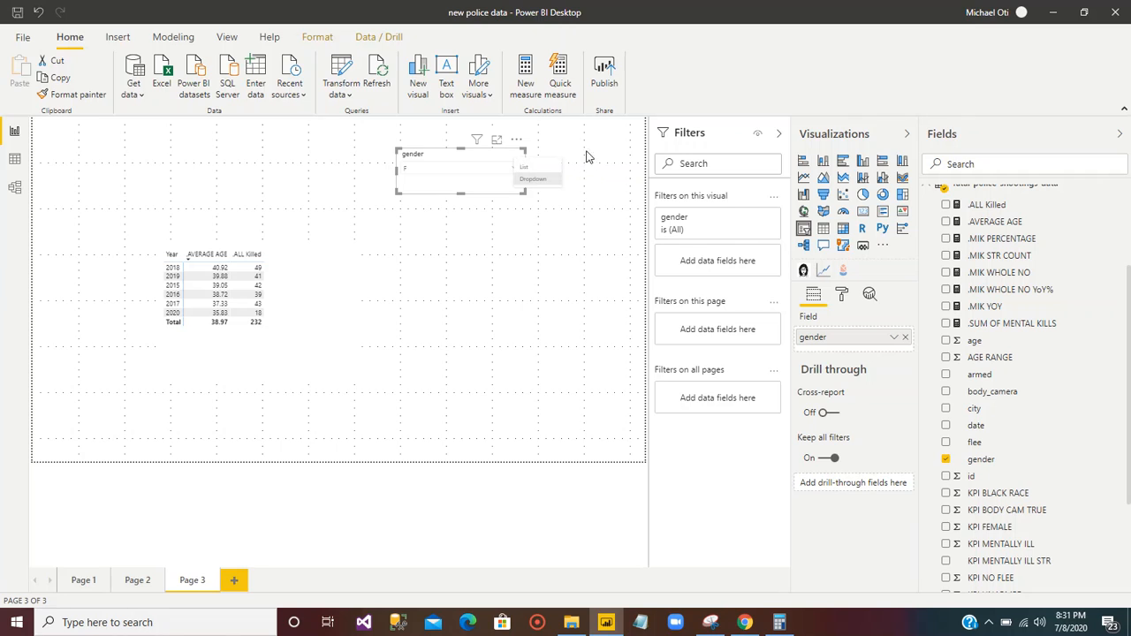
pyautogui.click(535, 178)
pyautogui.moveTo(523, 190); pyautogui.dragTo(538, 244)
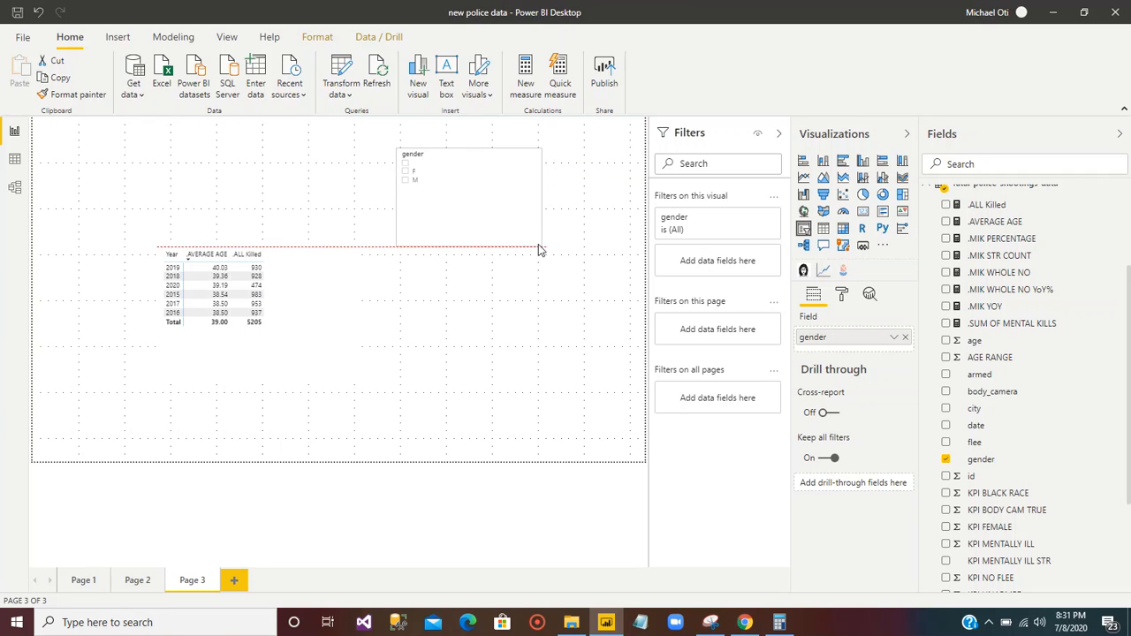
# Set the gender slicer's orientation to Horizontal and widen the slicer.
pyautogui.click(842, 295)
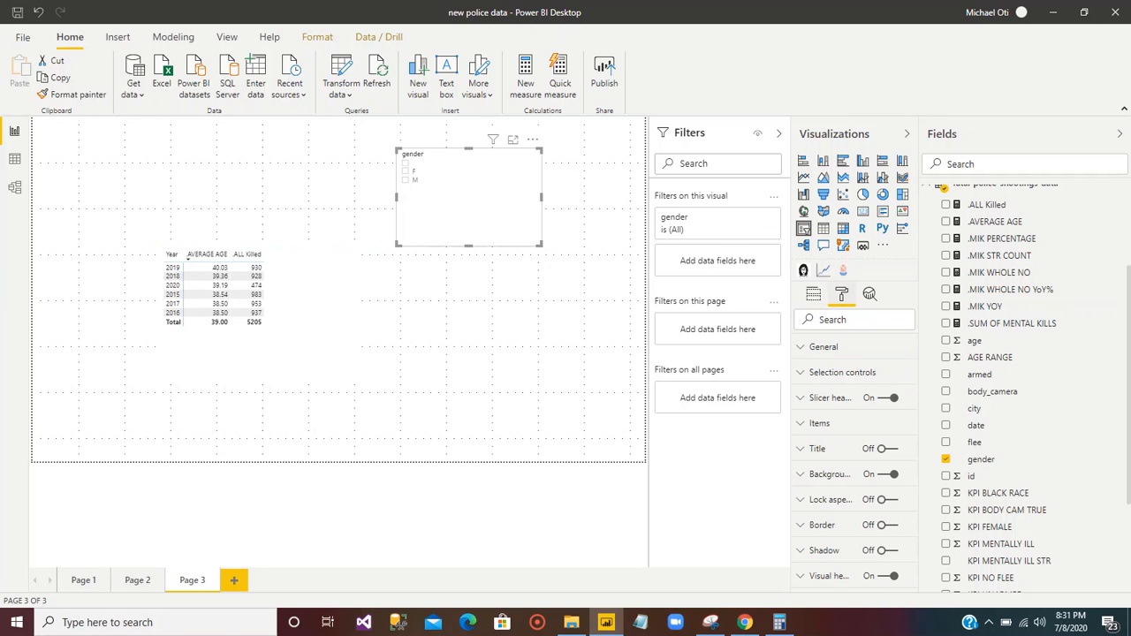
pyautogui.click(799, 348)
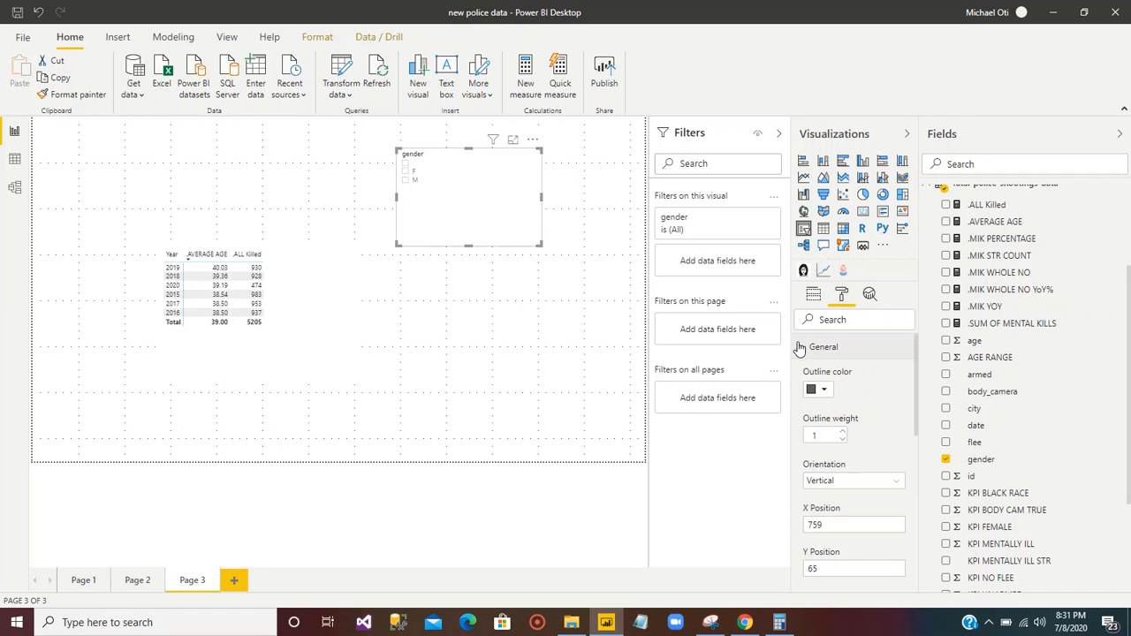
pyautogui.click(882, 483)
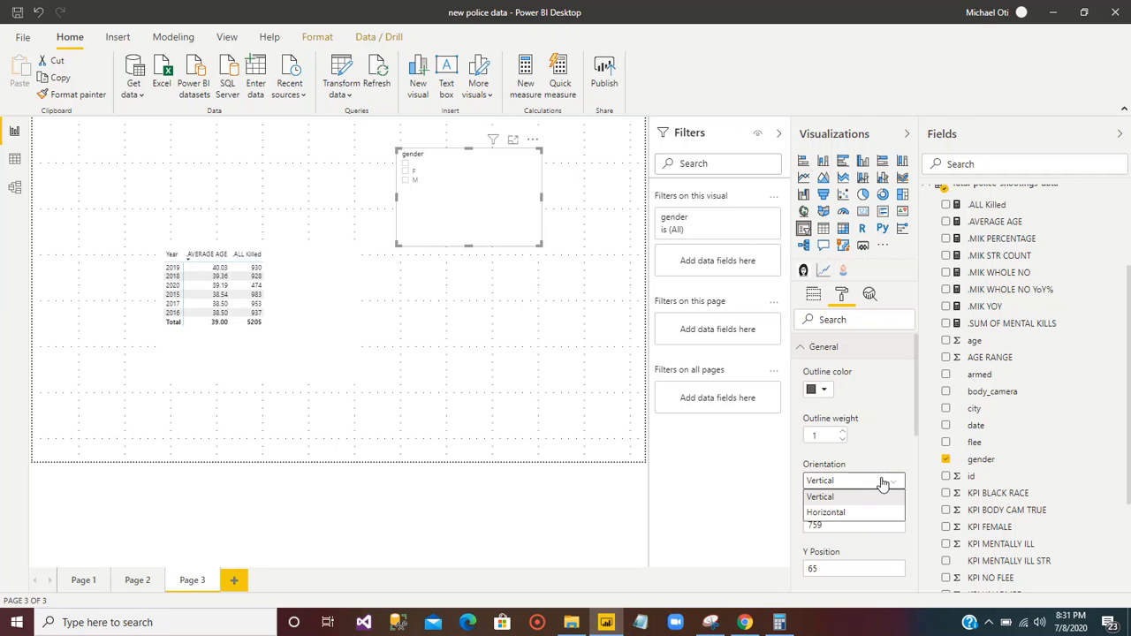
pyautogui.click(828, 513)
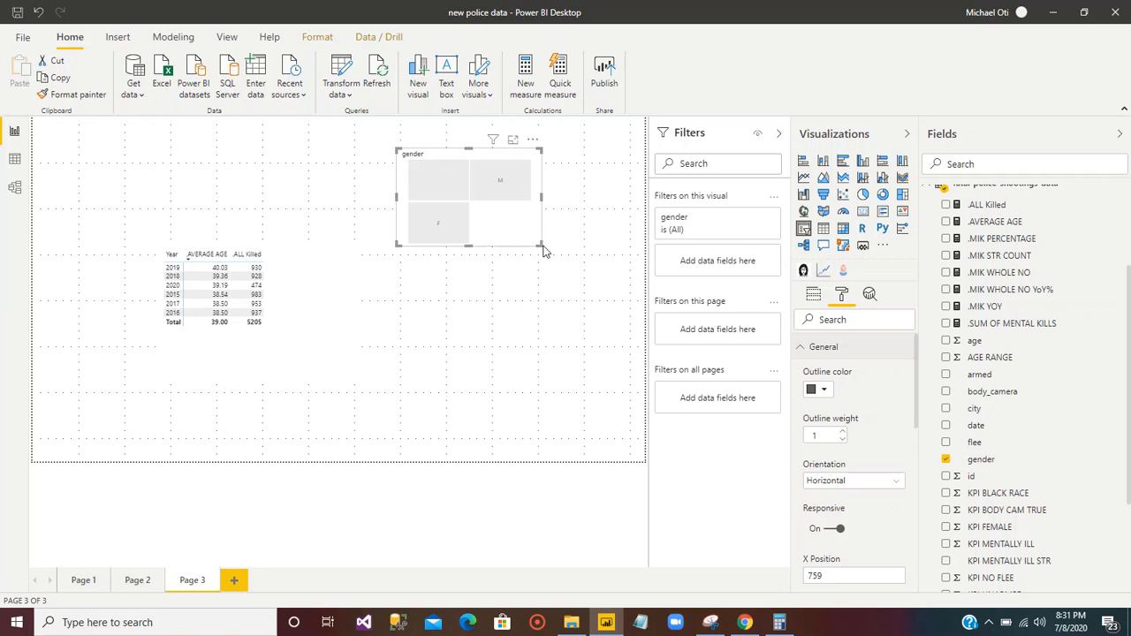
pyautogui.moveTo(540, 245); pyautogui.dragTo(600, 245)
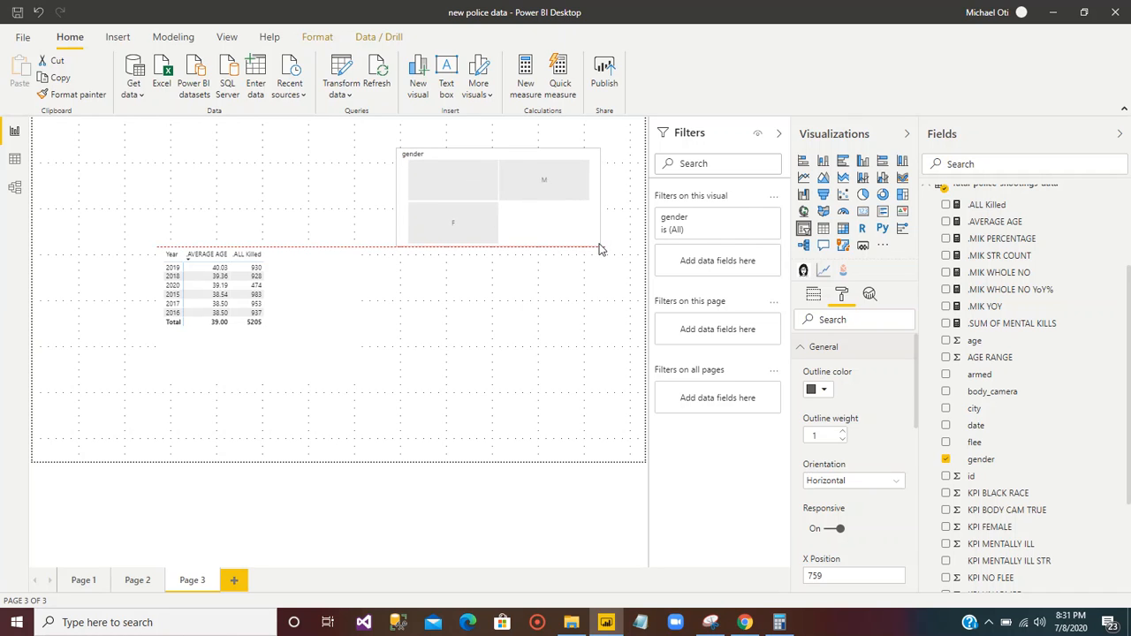
# Filter the gender slicer to include only F and M, leaving out the blank value.
pyautogui.click(753, 217)
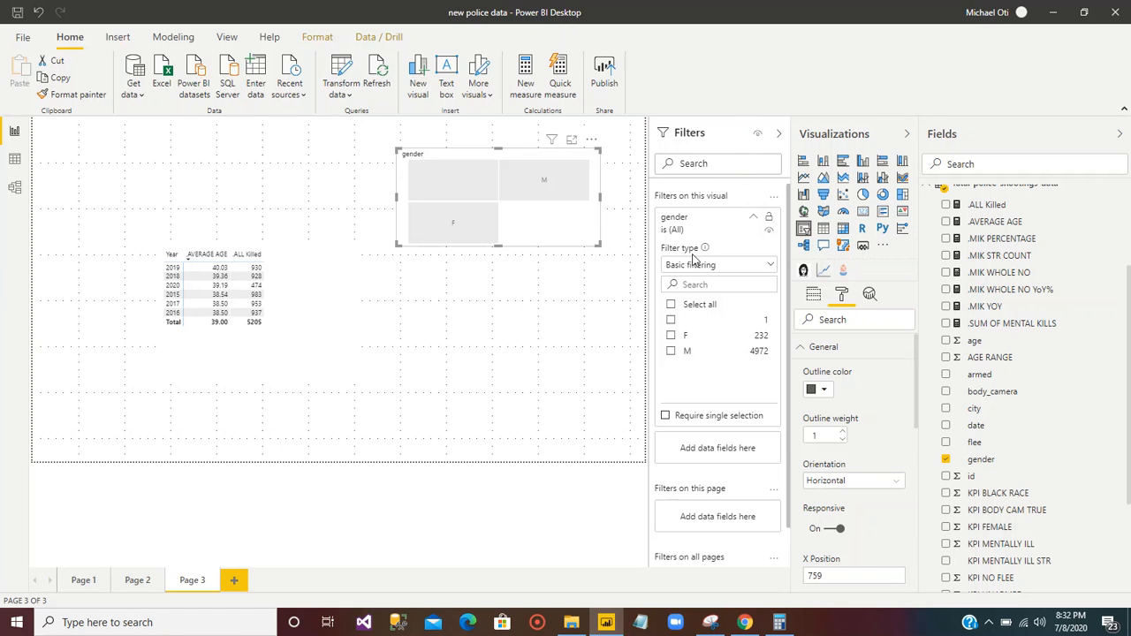
pyautogui.click(671, 338)
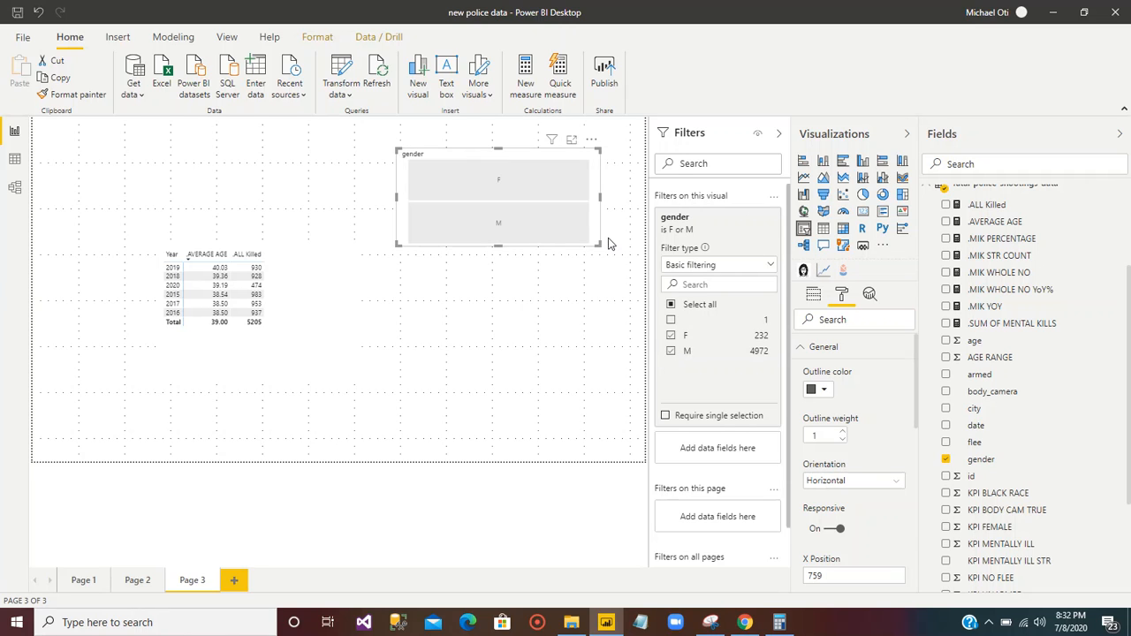
# Reduce the gender slicer's height so F and M sit side by side, and move the slicer above the matrix.
pyautogui.moveTo(599, 246); pyautogui.dragTo(599, 192)
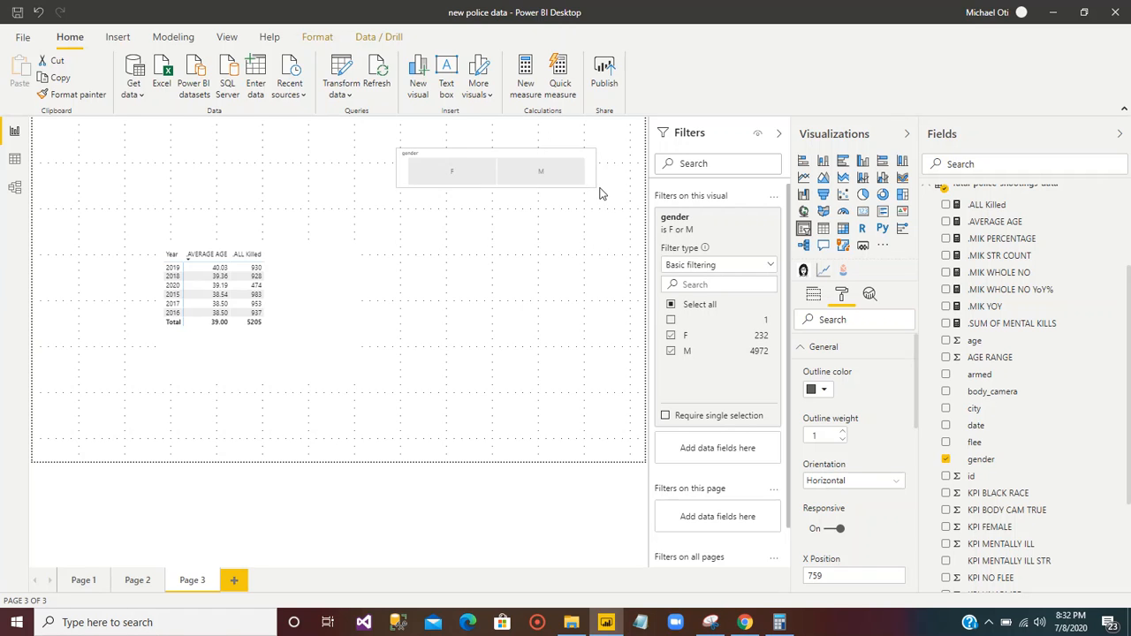
pyautogui.moveTo(517, 152); pyautogui.dragTo(297, 154)
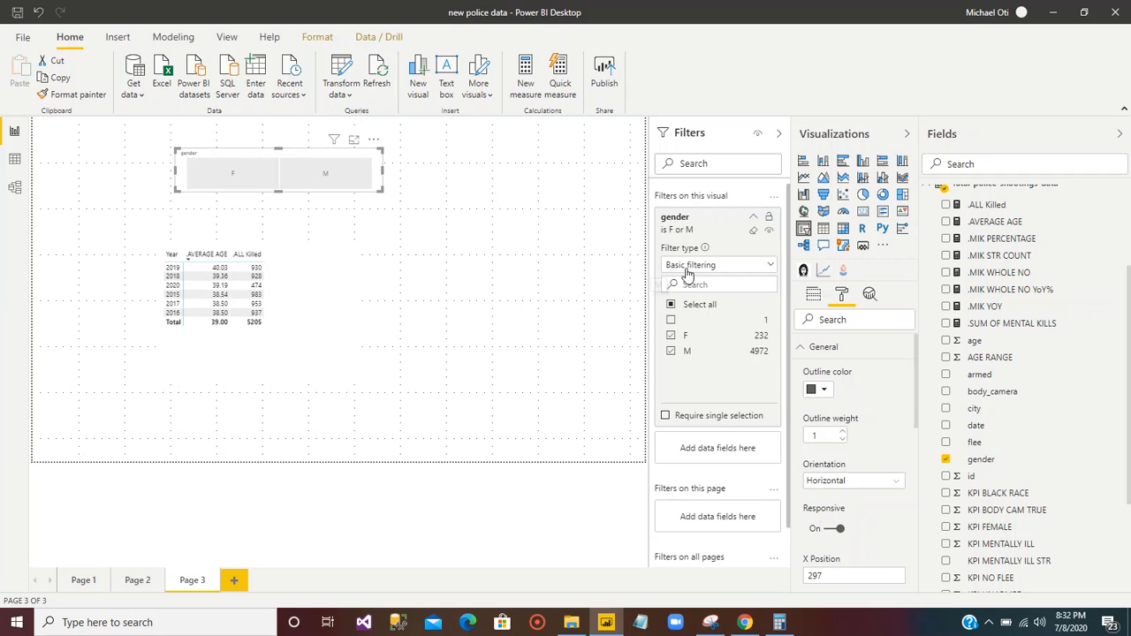
# Turn on the "Select all" option in the gender slicer's selection controls.
pyautogui.click(805, 350)
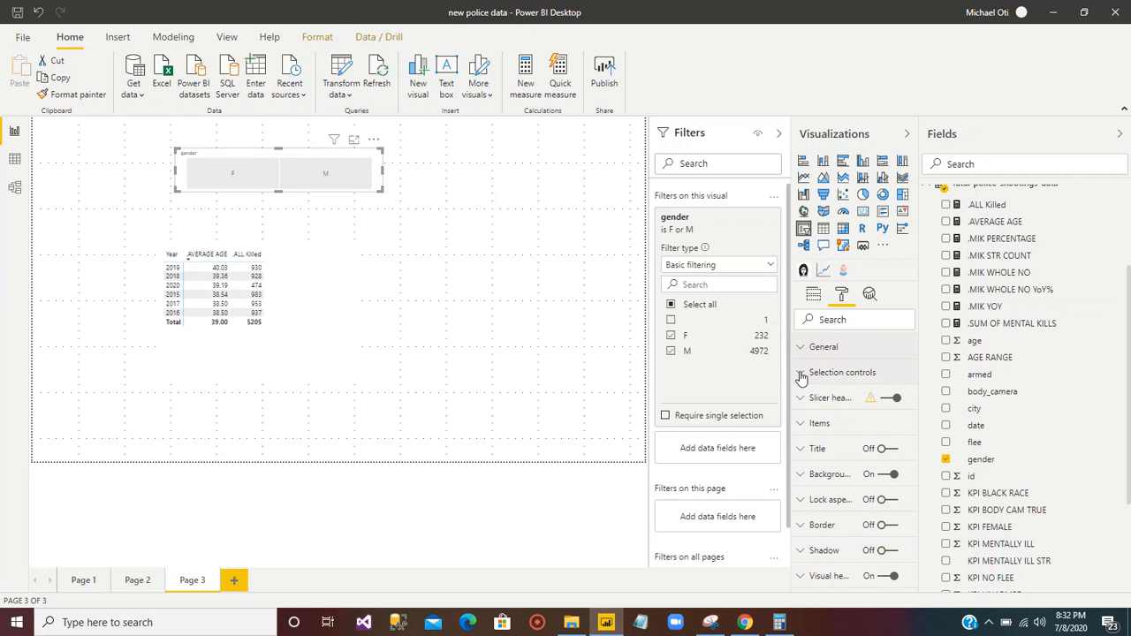
pyautogui.click(800, 374)
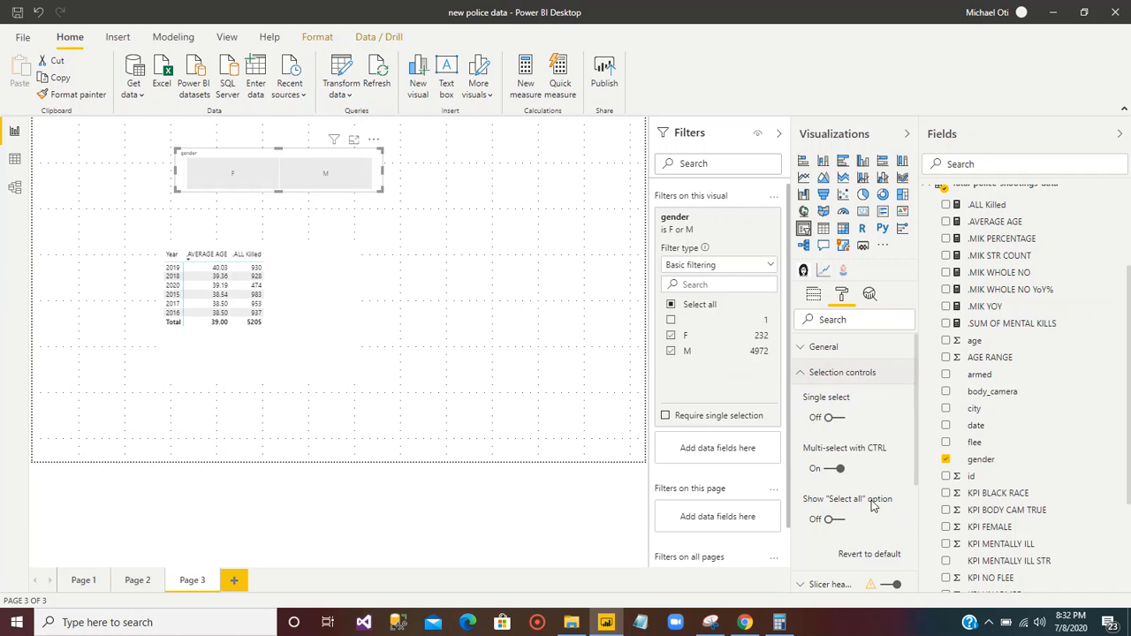
pyautogui.click(832, 520)
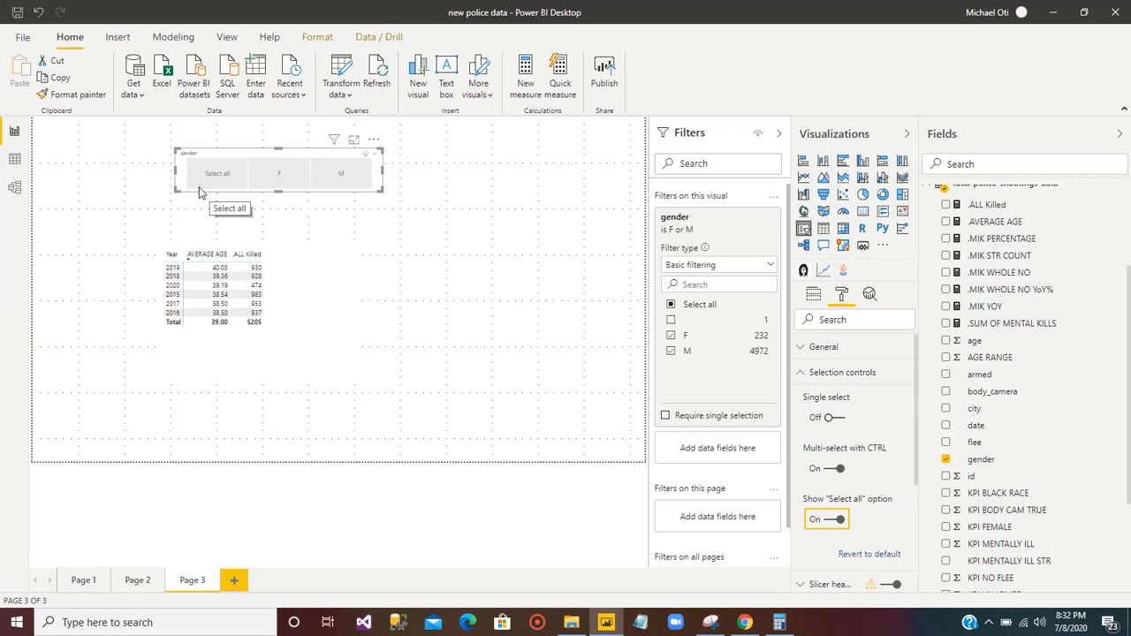
# Test the gender slicer on the matrix by filtering to M, to F, and to all values.
pyautogui.click(337, 178)
pyautogui.click(337, 177)
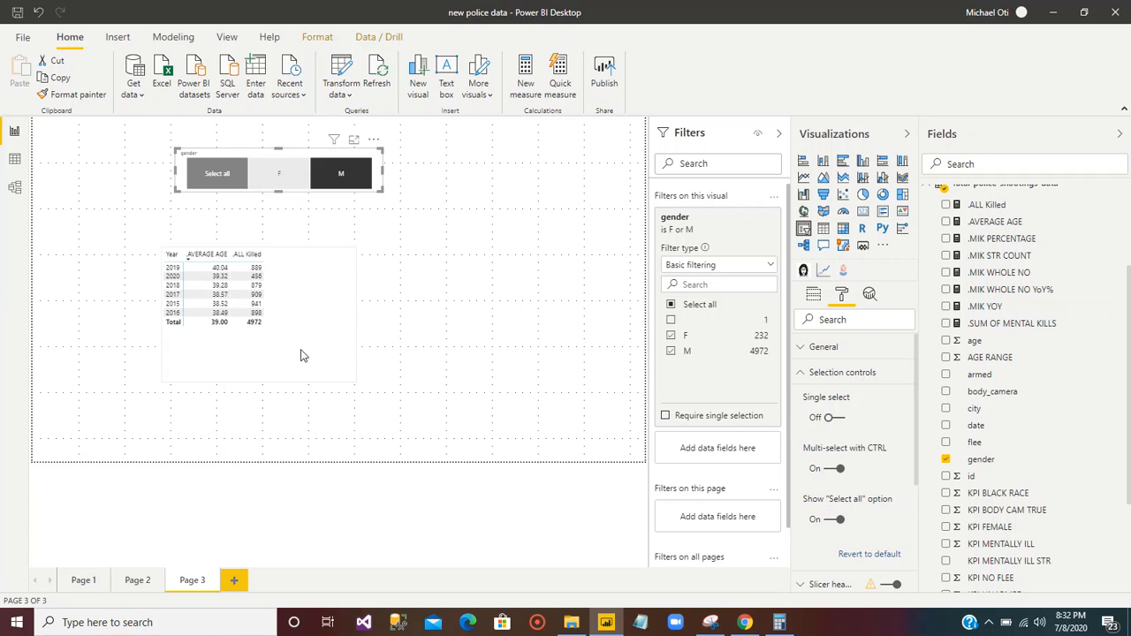
pyautogui.click(276, 177)
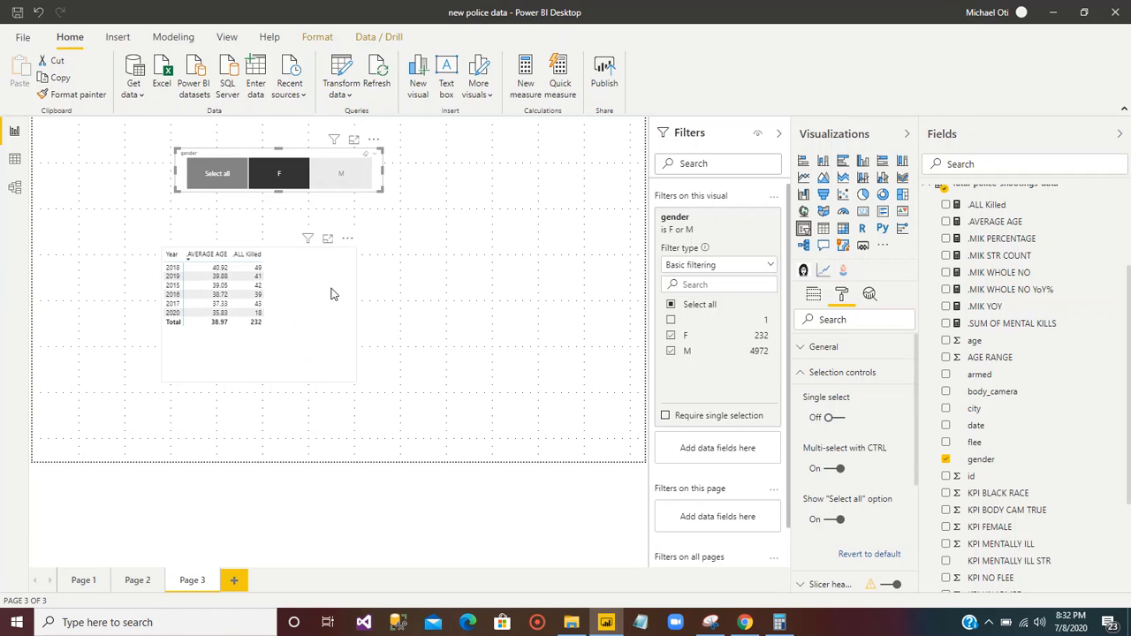
pyautogui.click(222, 181)
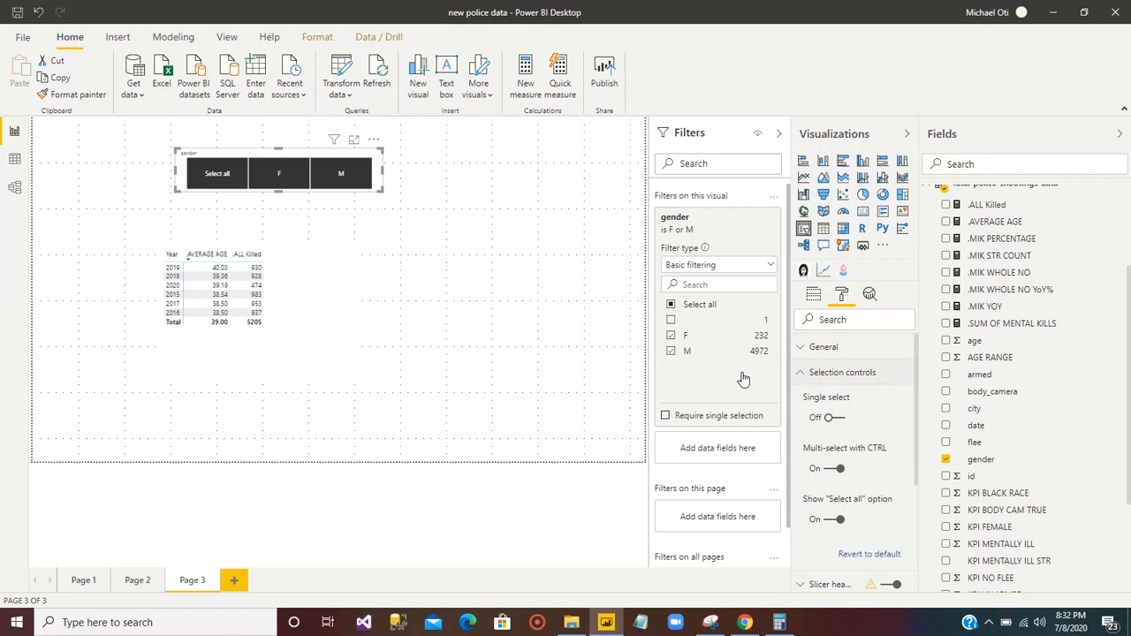
# Try single select on the gender slicer with F chosen, and switch single select off again.
pyautogui.click(837, 417)
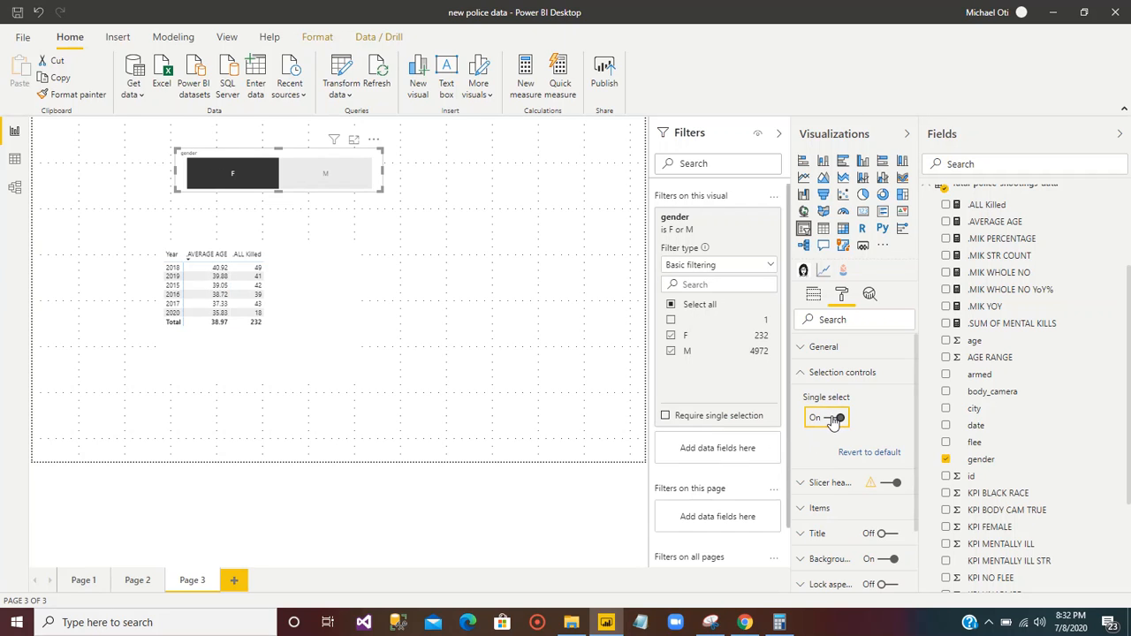
pyautogui.click(247, 172)
pyautogui.click(234, 174)
pyautogui.click(225, 179)
pyautogui.click(225, 179)
pyautogui.click(836, 416)
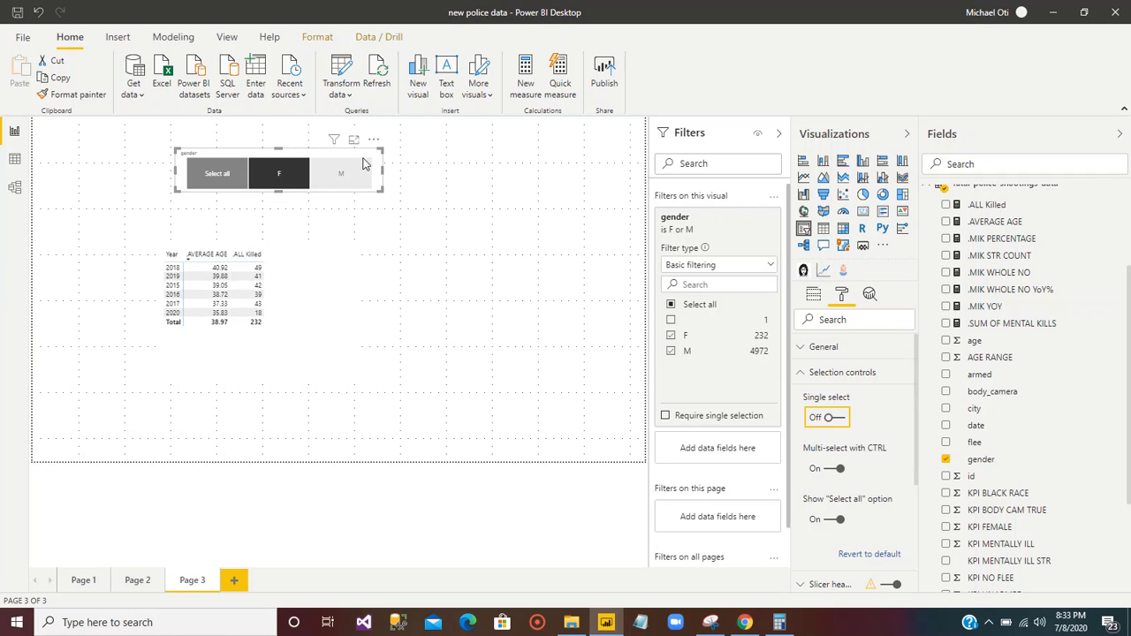
pyautogui.click(801, 351)
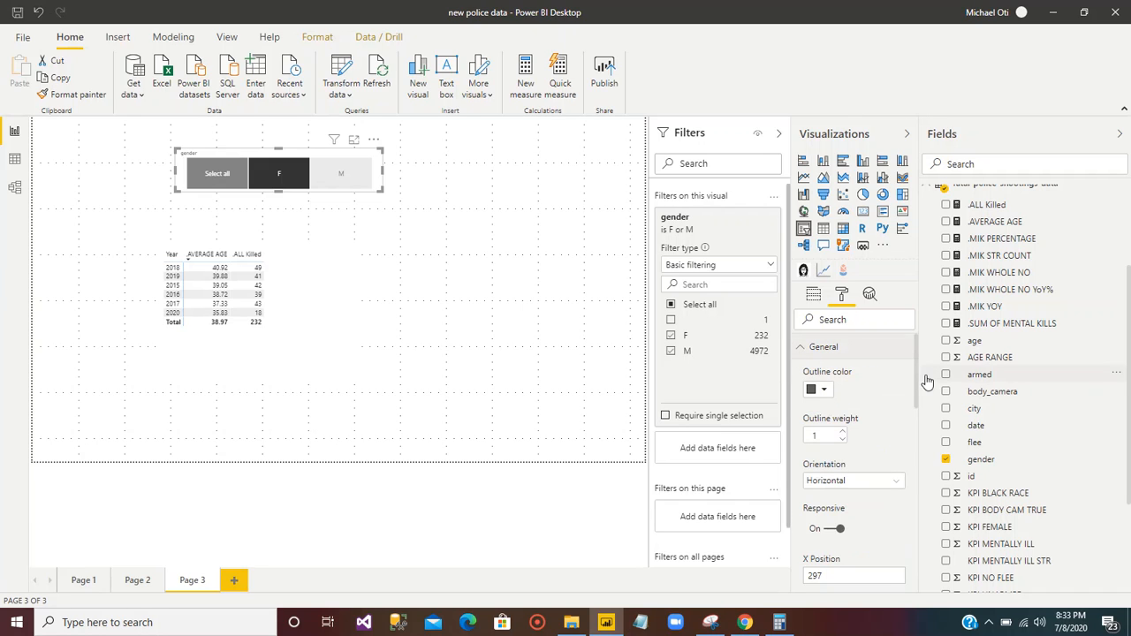
pyautogui.scroll(-2, 913, 369)
pyautogui.scroll(2, 919, 395)
pyautogui.click(800, 347)
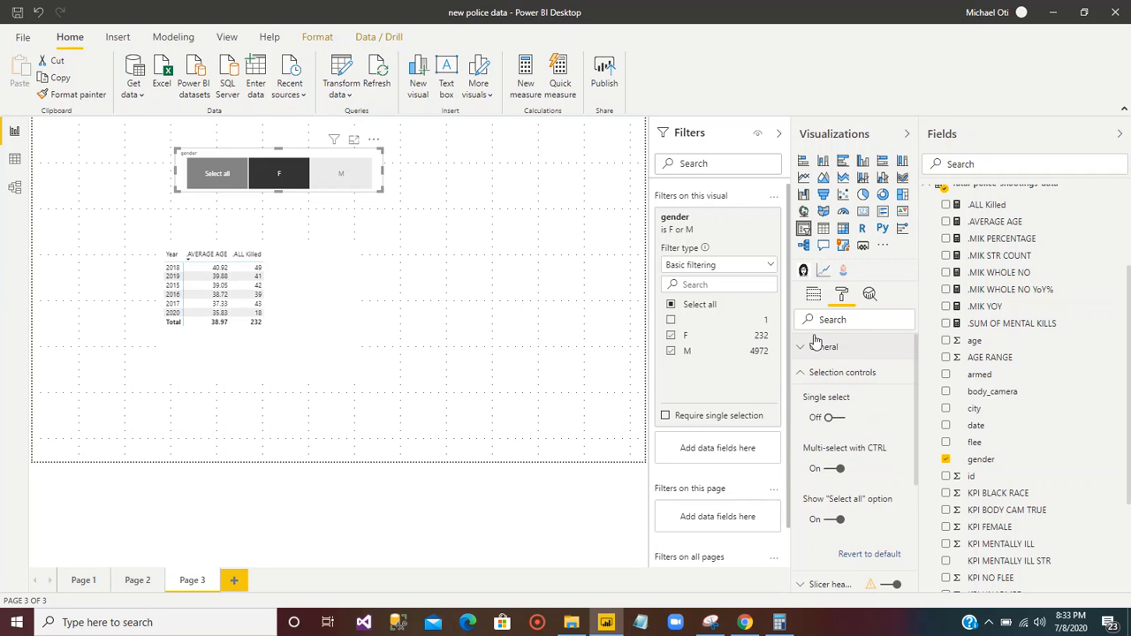
pyautogui.click(800, 372)
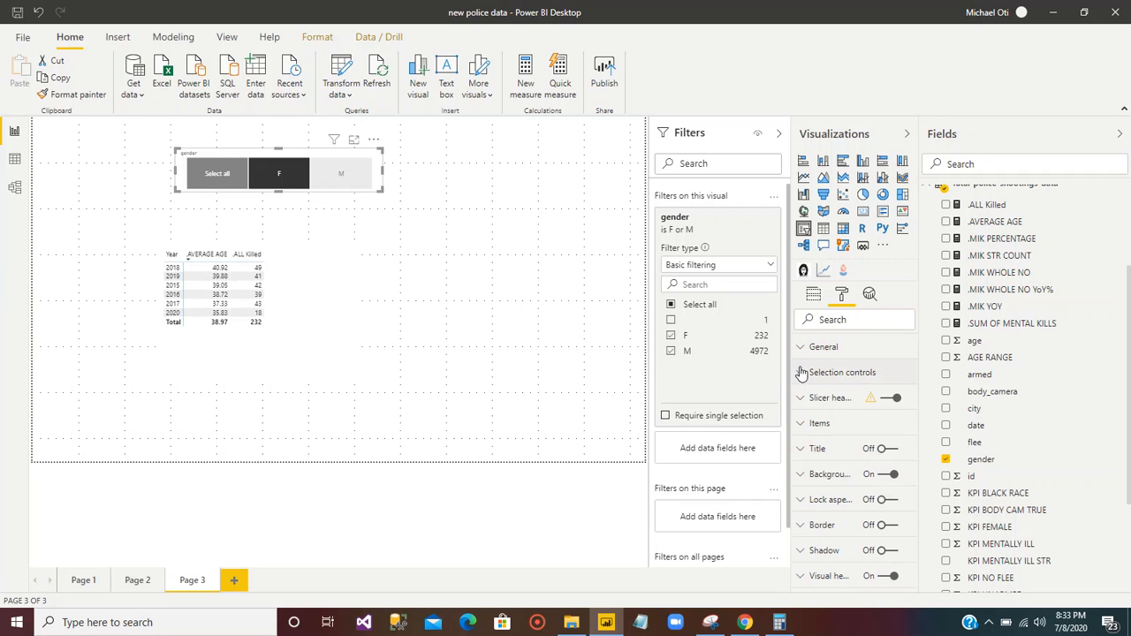
# Set the gender slicer's background transparency to 19%, keeping the background colour white.
pyautogui.click(801, 477)
pyautogui.scroll(-1, 917, 417)
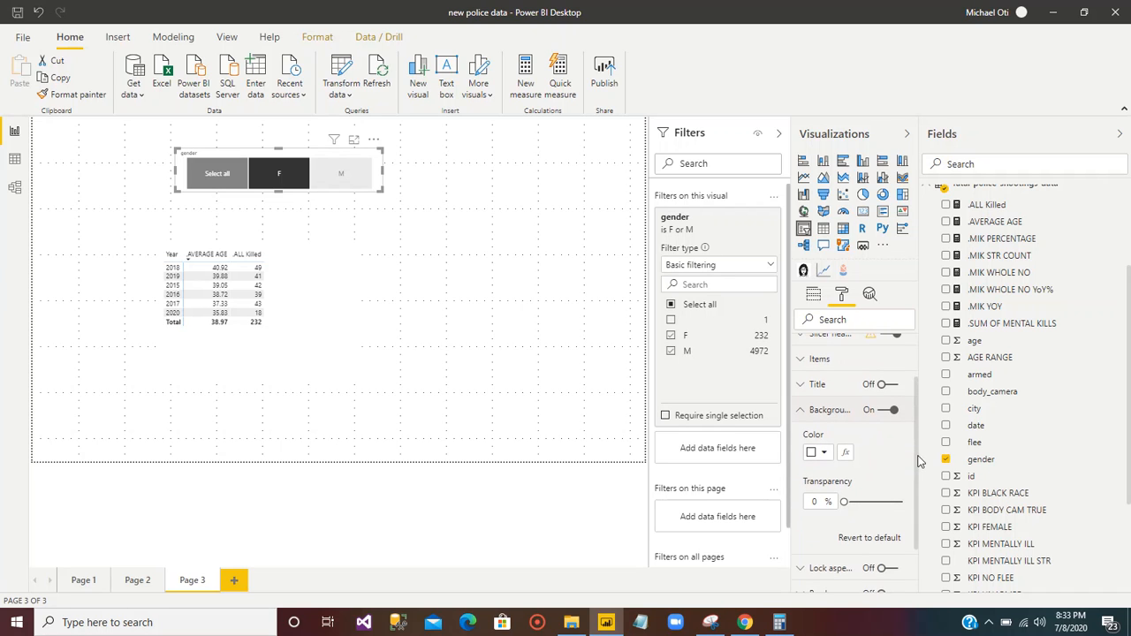
pyautogui.click(825, 452)
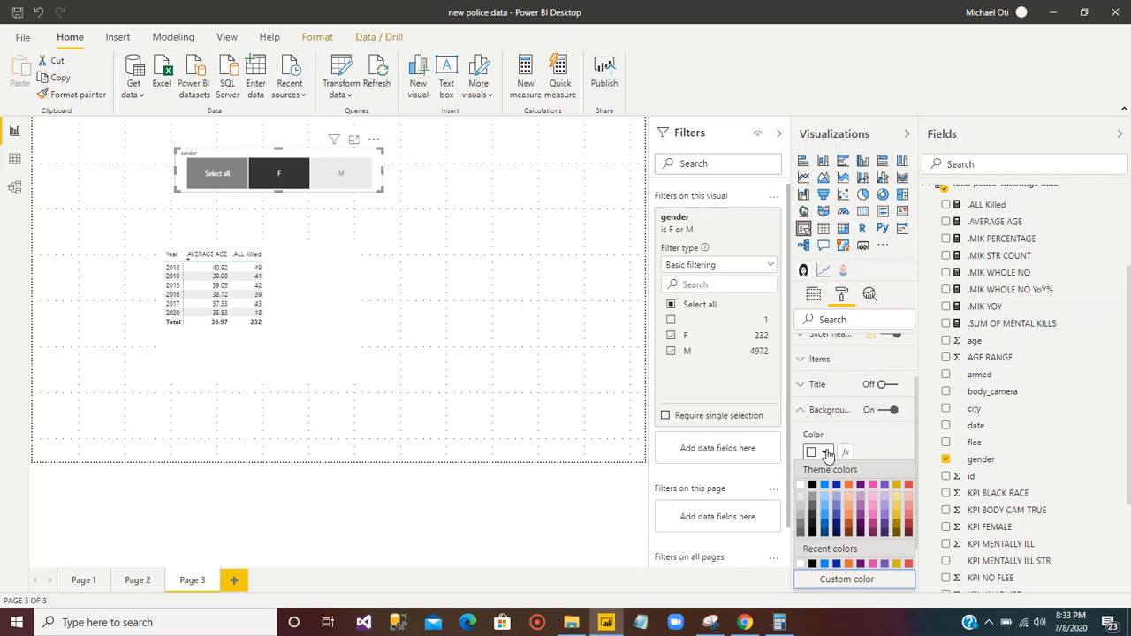
pyautogui.click(826, 454)
pyautogui.moveTo(846, 502)
pyautogui.mouseDown()
pyautogui.moveTo(878, 501)
pyautogui.moveTo(854, 501)
pyautogui.mouseUp()
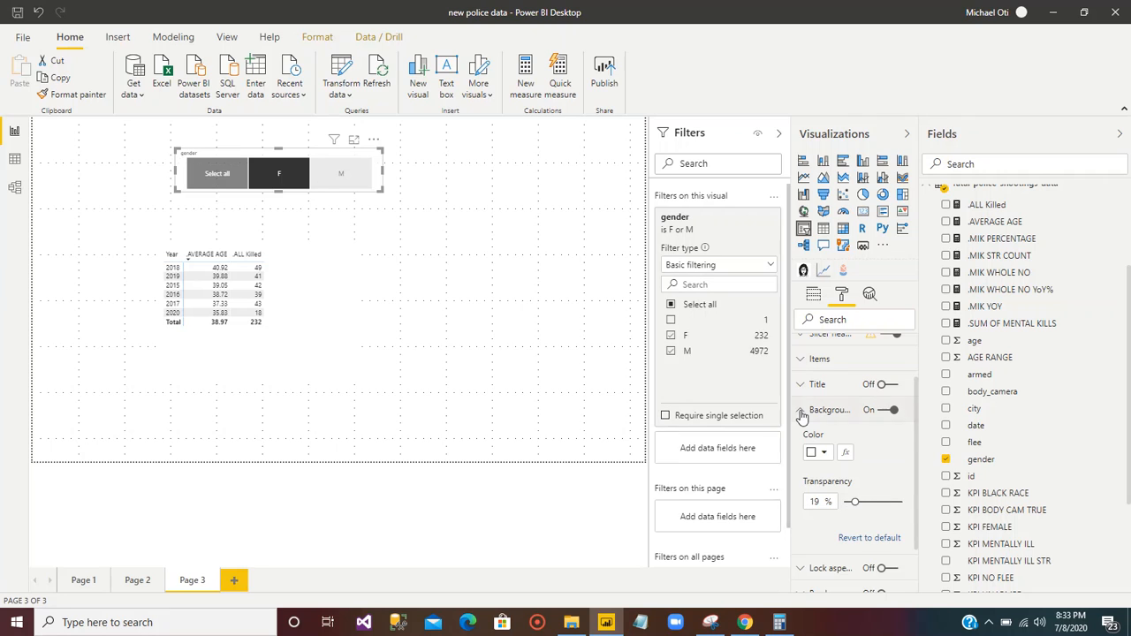
pyautogui.click(801, 411)
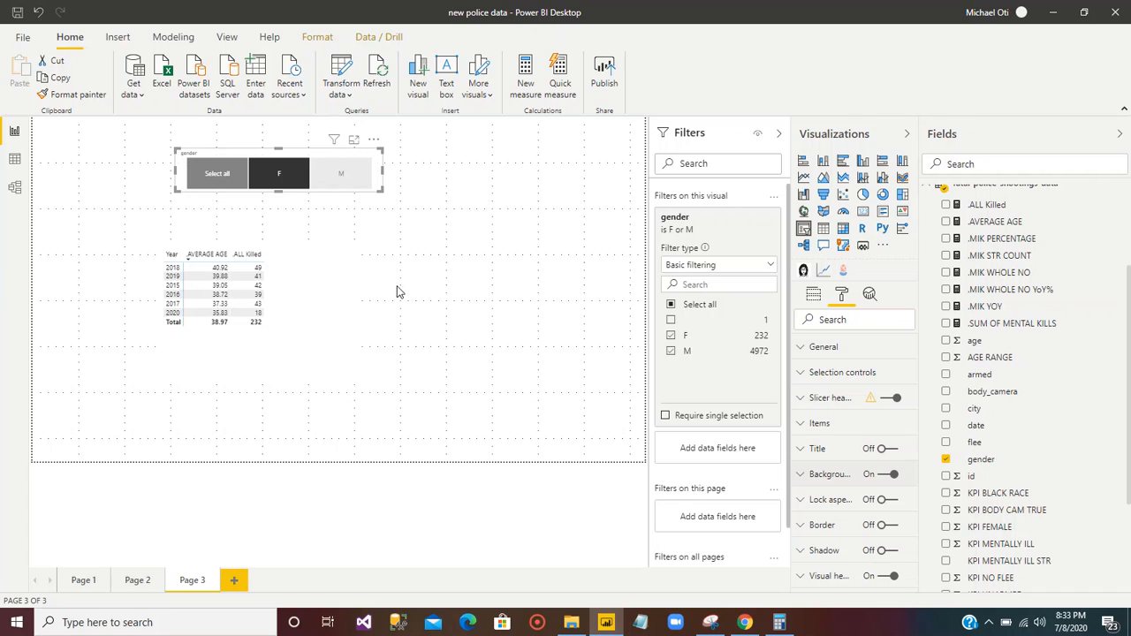
# Add a new slicer for Year from the CALENDER date hierarchy and set its range to 2017–2020.
pyautogui.click(500, 256)
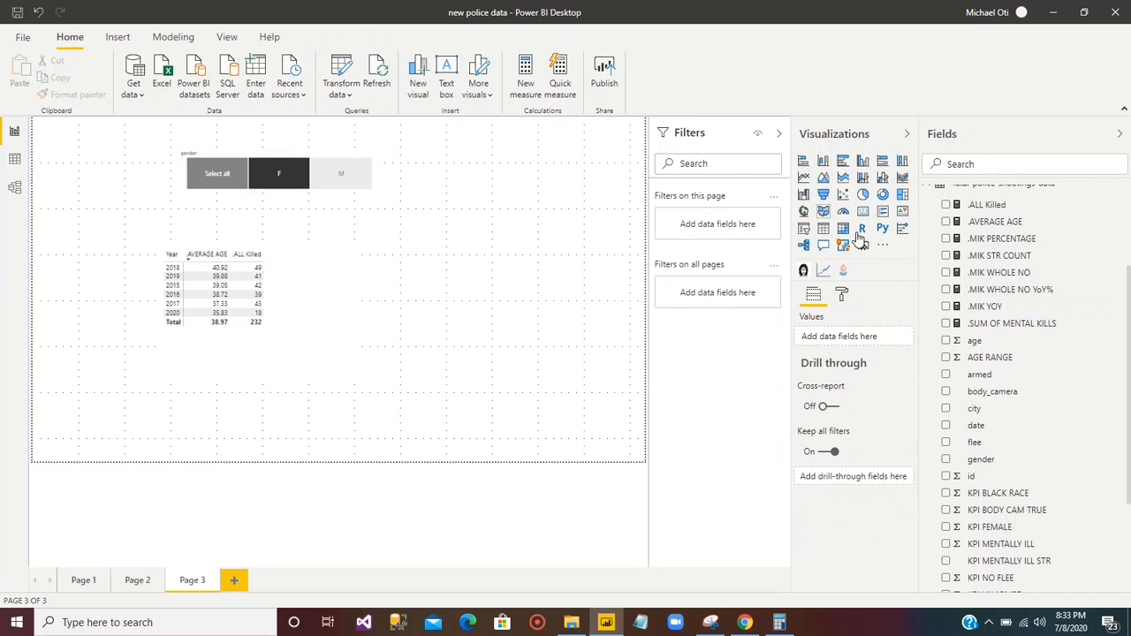
pyautogui.click(804, 232)
pyautogui.scroll(3, 956, 251)
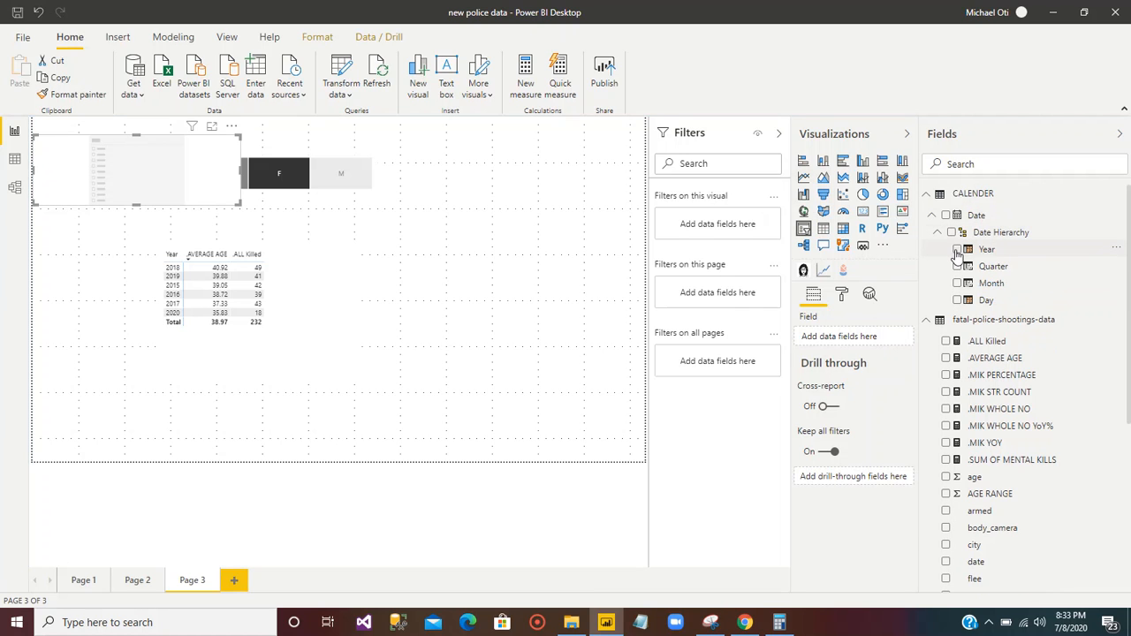
pyautogui.click(957, 251)
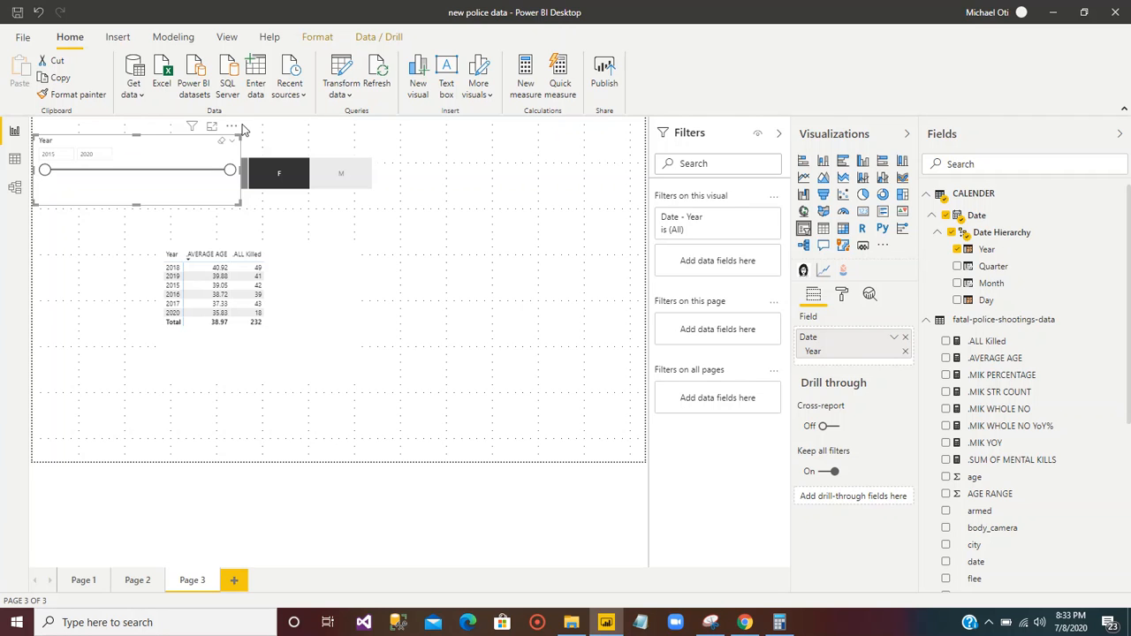
pyautogui.moveTo(47, 174); pyautogui.dragTo(109, 179)
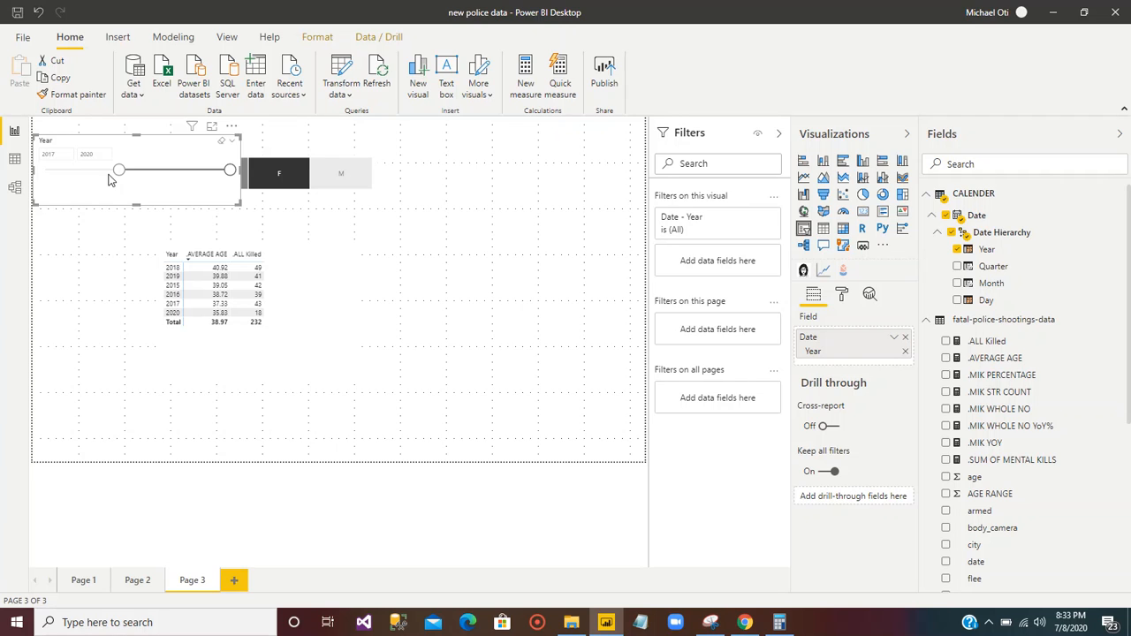